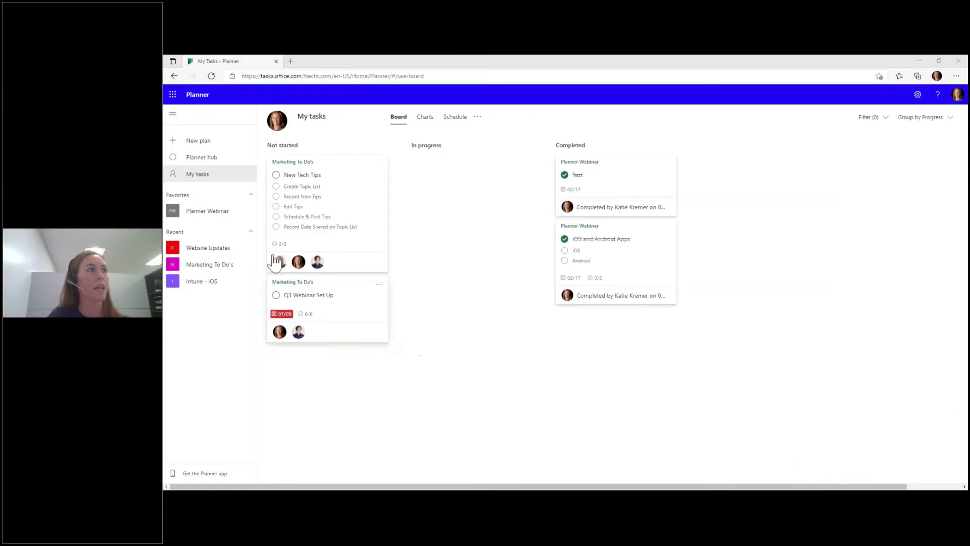
- Open the New Plan dialog, dismiss it, then reopen it with Private privacy preselected
{"action": "left_click", "coordinate": [220, 141]}
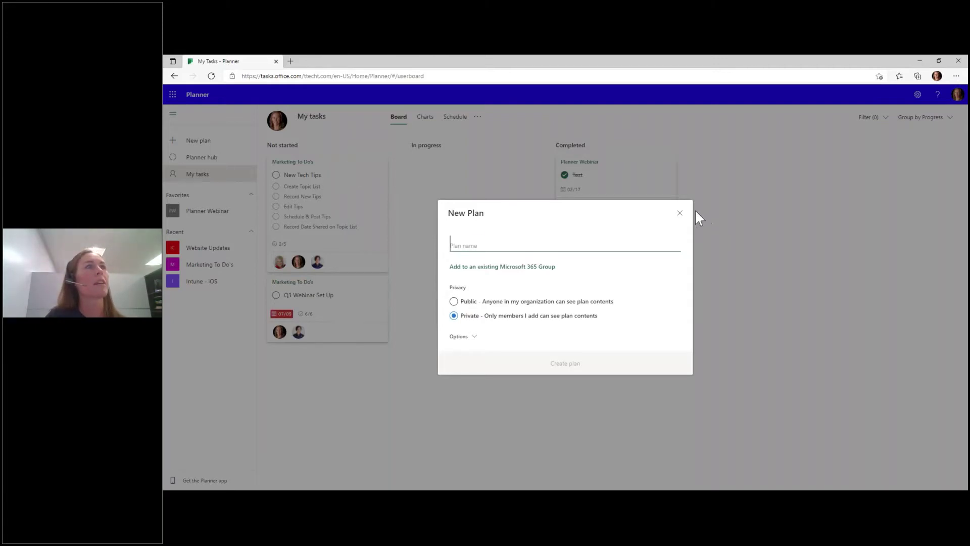
{"action": "left_click", "coordinate": [679, 213]}
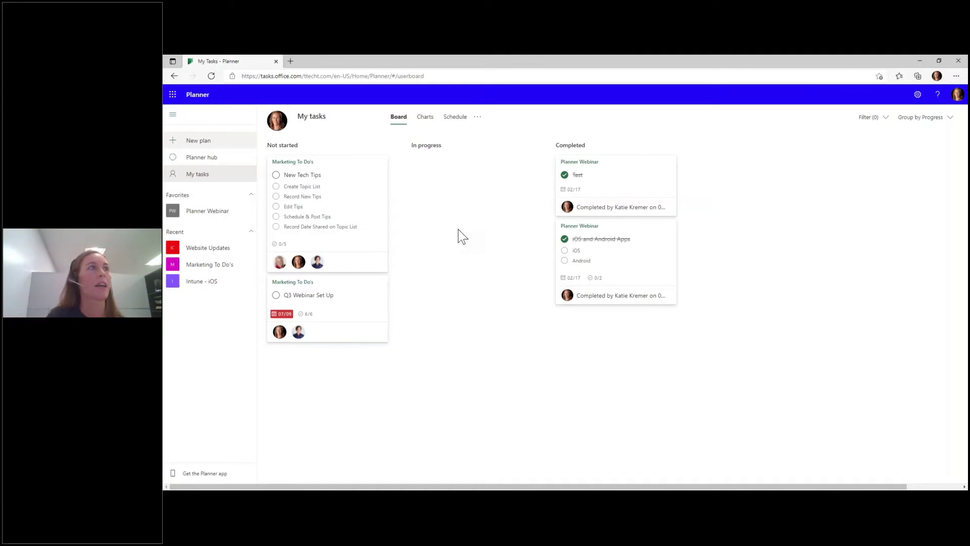
{"action": "left_click", "coordinate": [203, 142]}
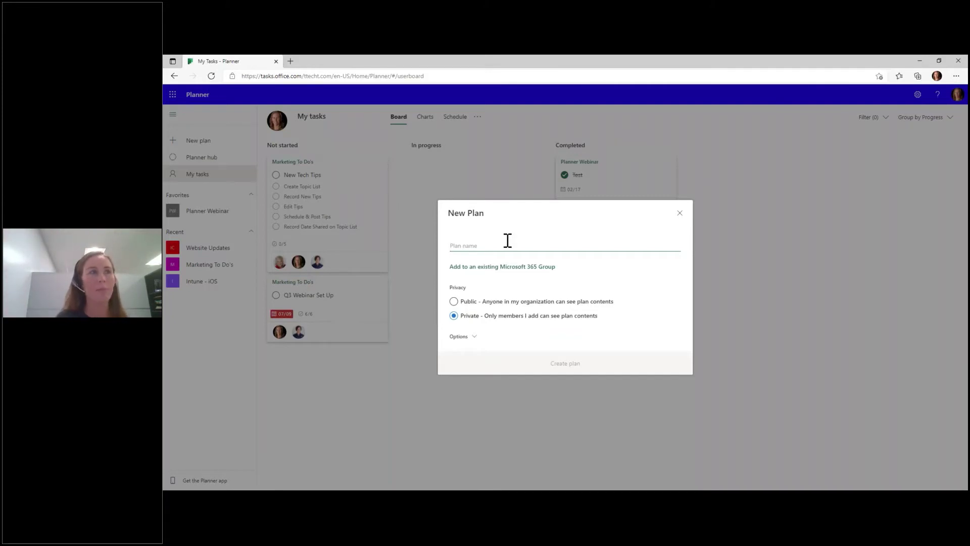
- Create a private plan named 'Katie's Master Plan', expanding the extra options first
{"action": "type", "text": "Katie's Ma"}
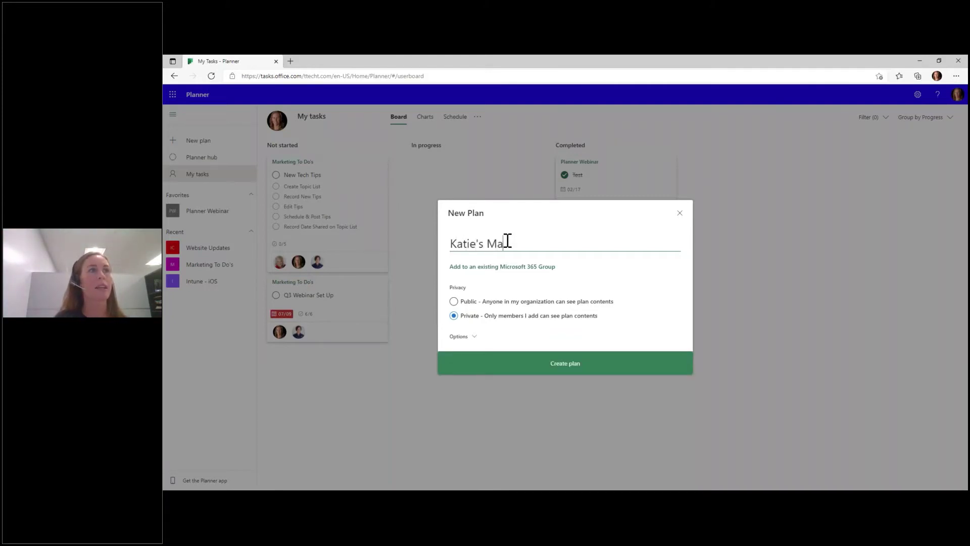
{"action": "type", "text": "ster Plan"}
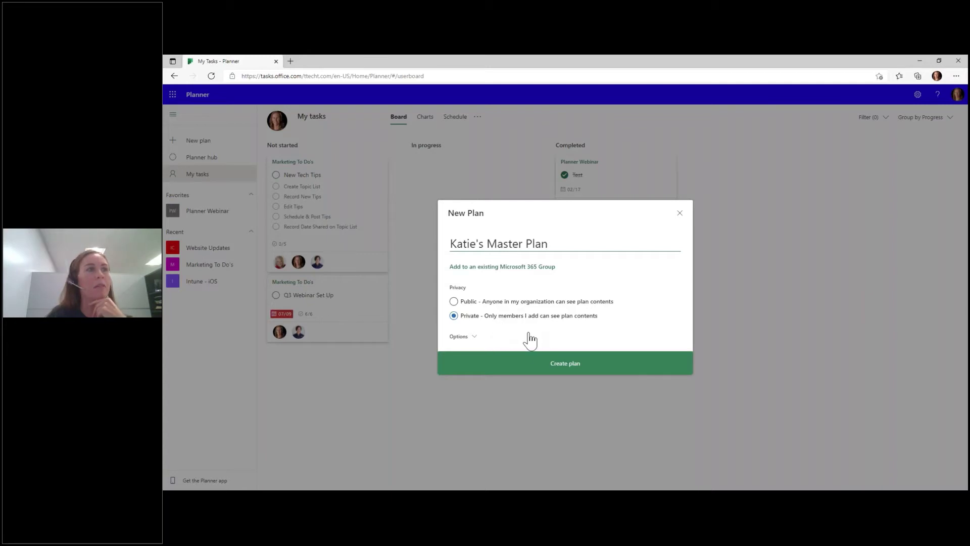
{"action": "left_click", "coordinate": [475, 346]}
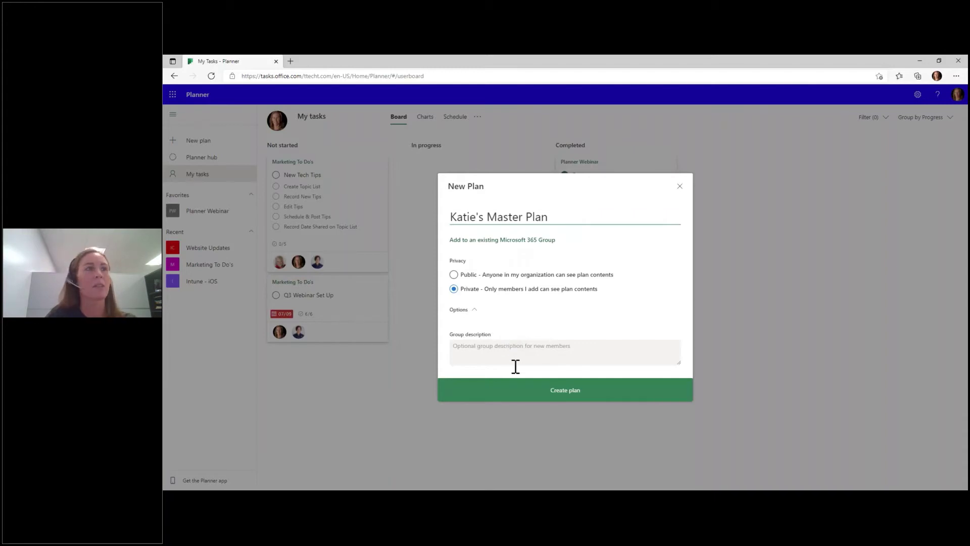
{"action": "left_click", "coordinate": [550, 391]}
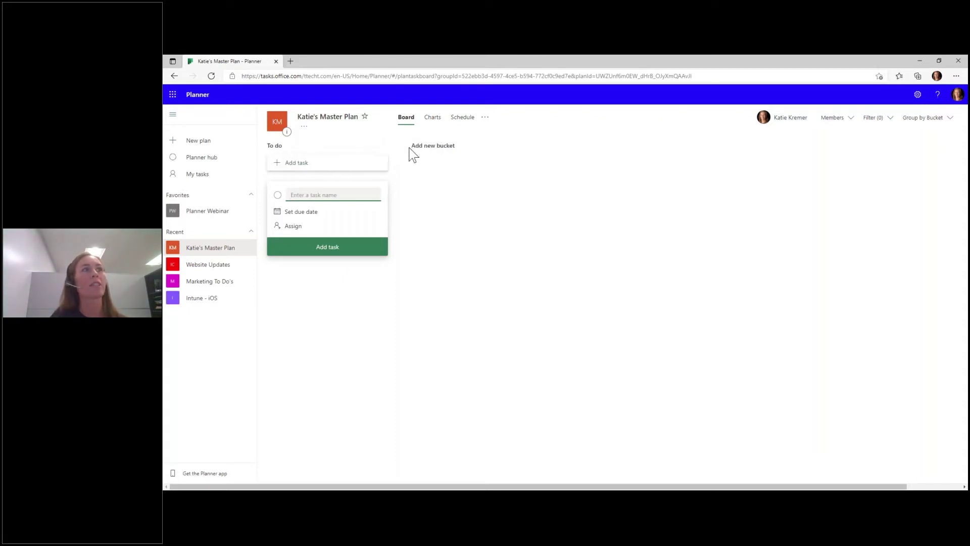
- Create three buckets named In Progress, Review and Complete after To do
{"action": "left_click", "coordinate": [426, 148]}
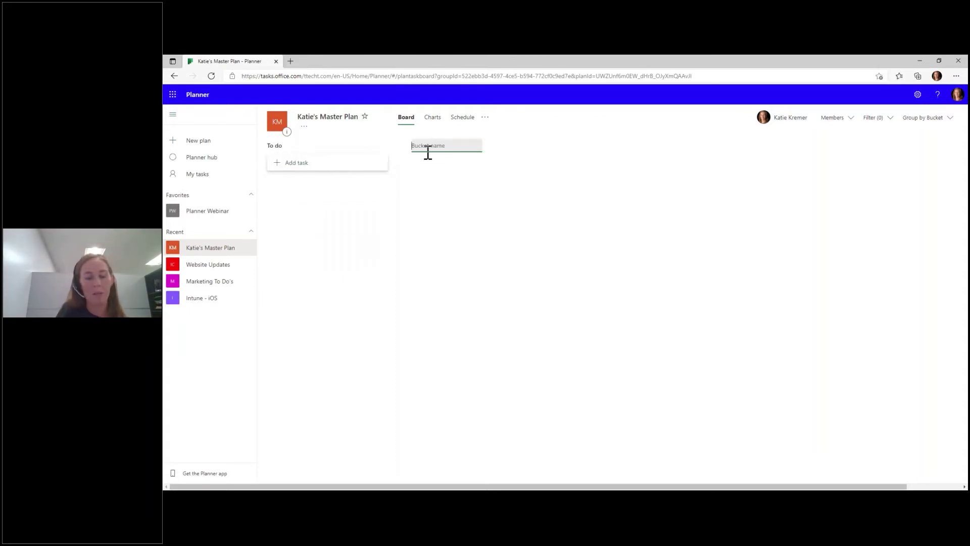
{"action": "type", "text": "In"}
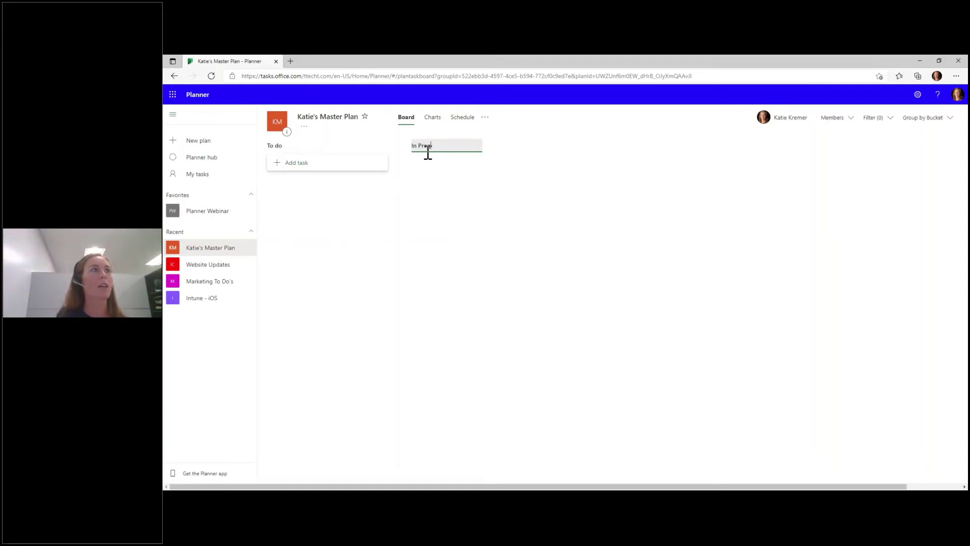
{"action": "type", "text": " Progress"}
{"action": "key", "text": "Return"}
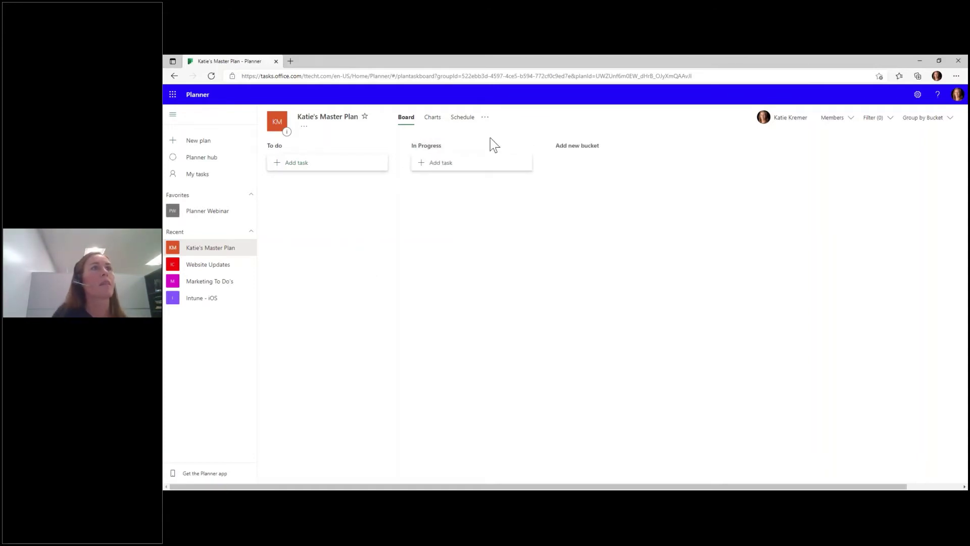
{"action": "left_click", "coordinate": [581, 151]}
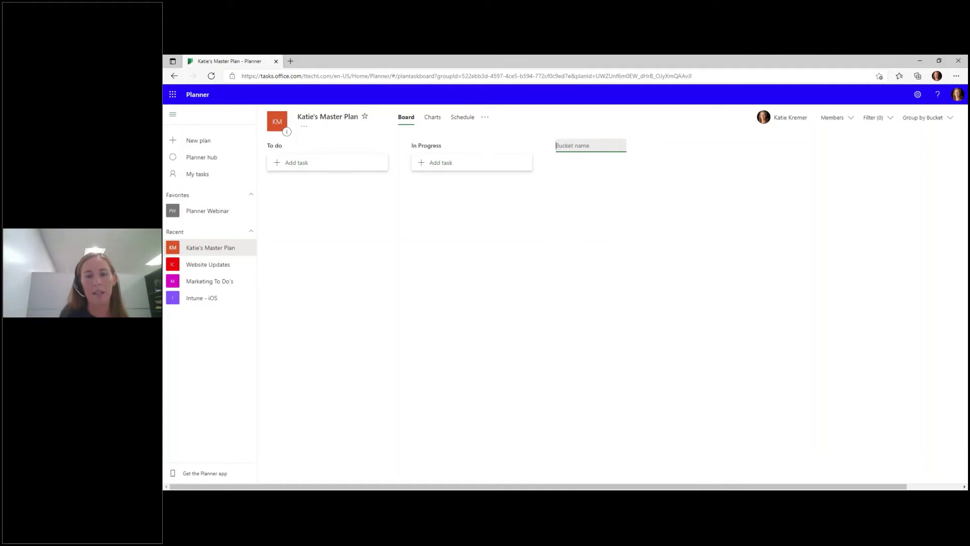
{"action": "type", "text": "Review"}
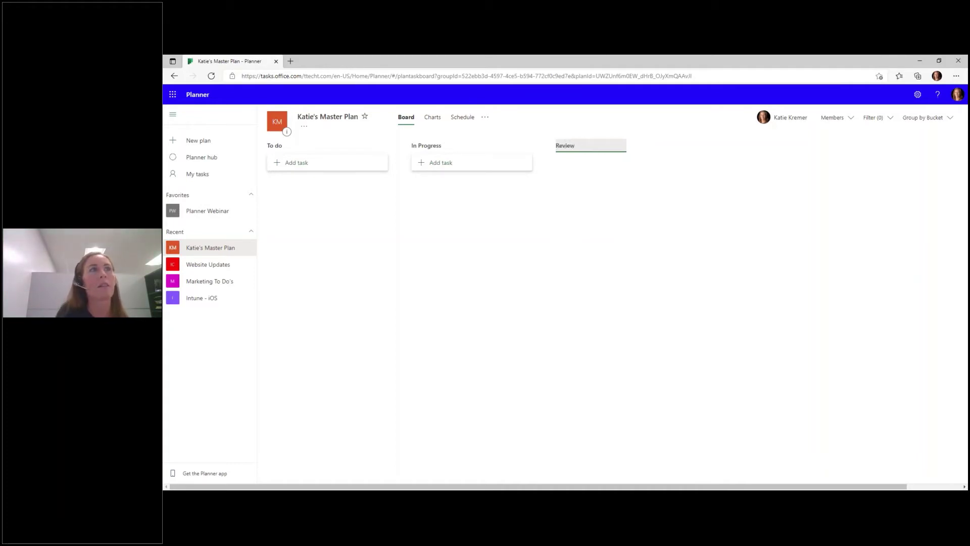
{"action": "key", "text": "Return"}
{"action": "left_click", "coordinate": [703, 147]}
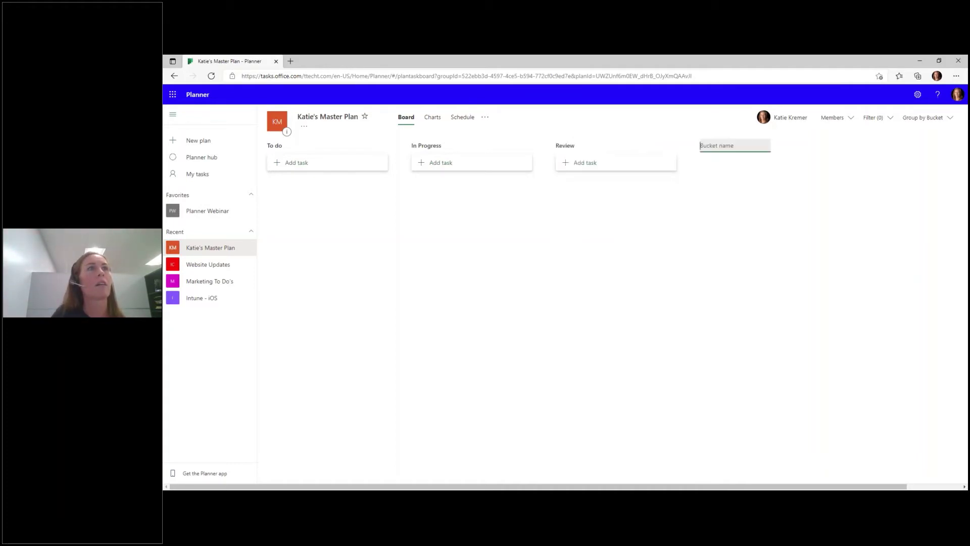
{"action": "type", "text": "C"}
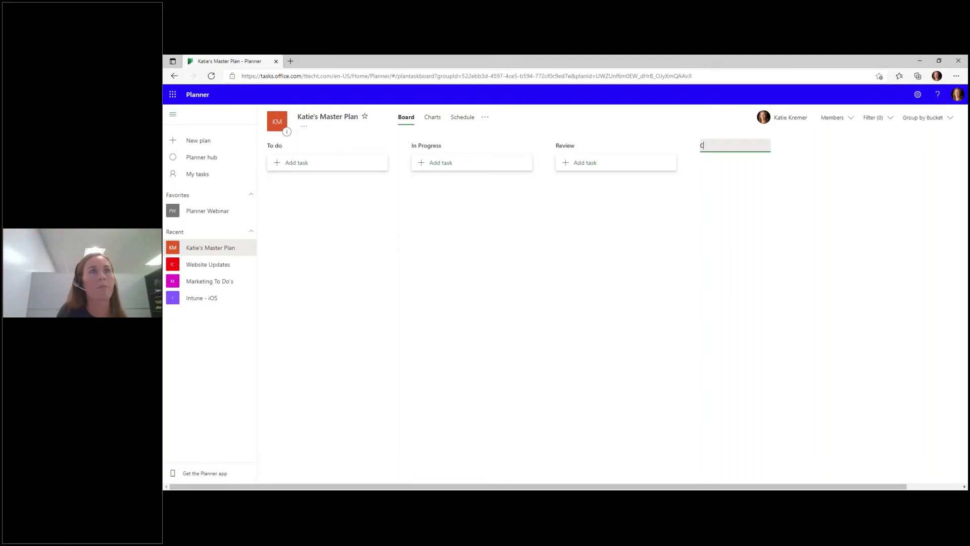
{"action": "type", "text": "omplete"}
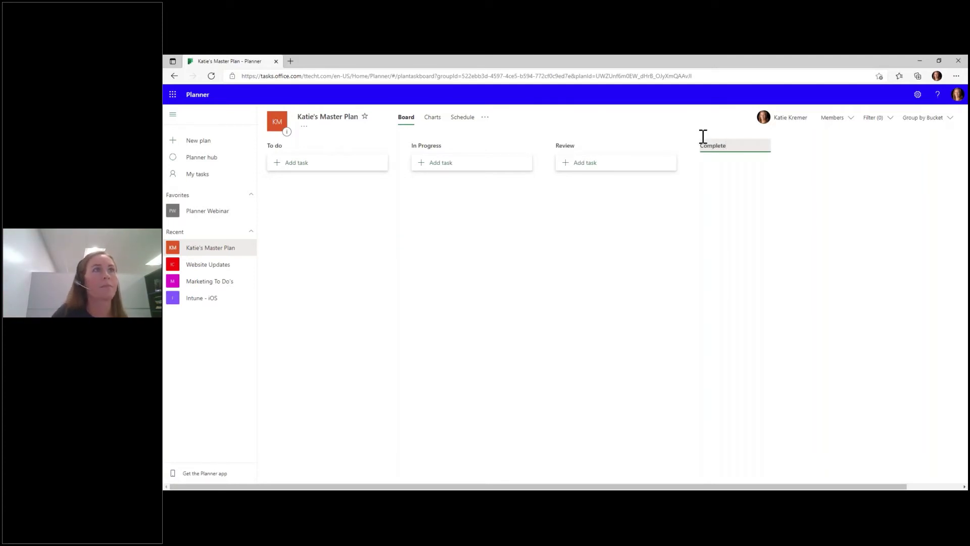
{"action": "key", "text": "Return"}
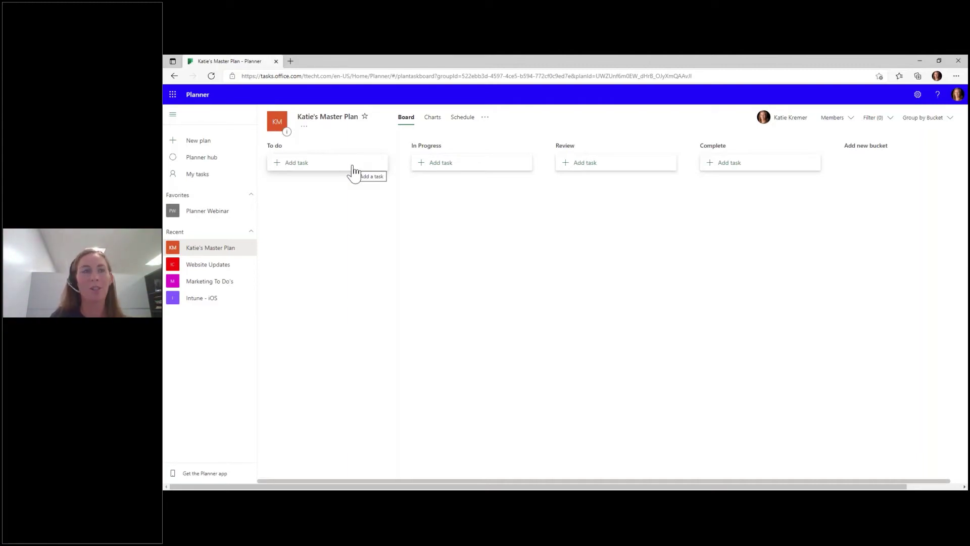
- Draft a Planner Webinar task in To do due July 21 and search for a colleague to assign
{"action": "left_click", "coordinate": [325, 168]}
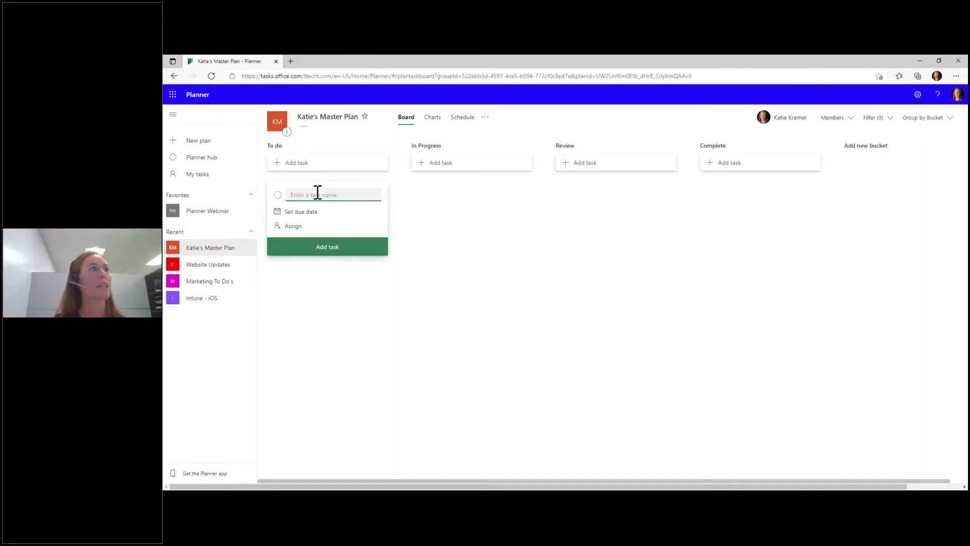
{"action": "type", "text": "P"}
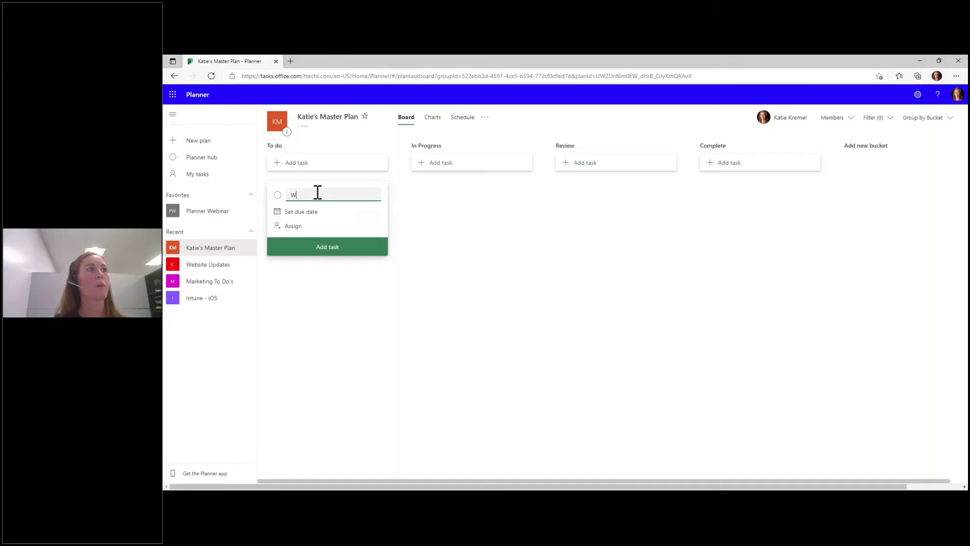
{"action": "key", "text": "BackSpace"}
{"action": "type", "text": "Pa"}
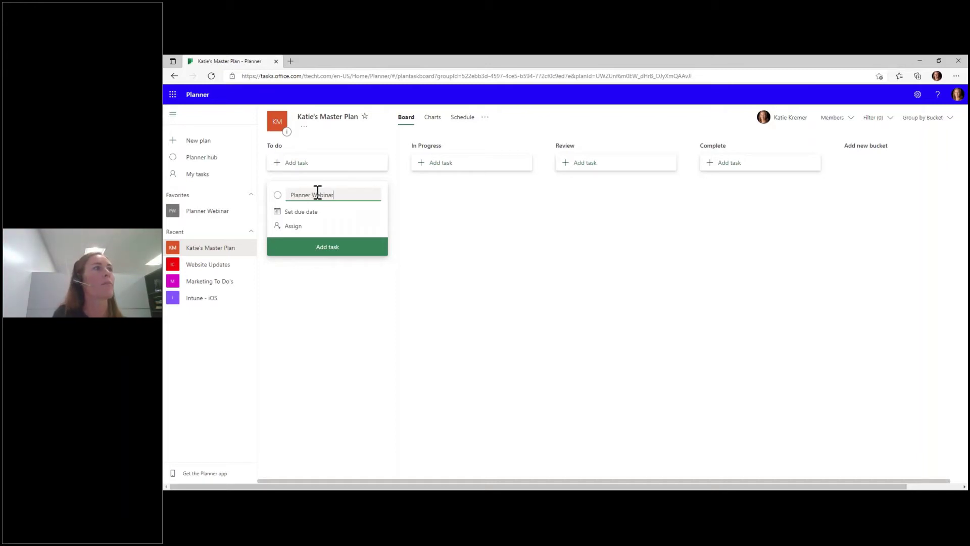
{"action": "left_click", "coordinate": [309, 212]}
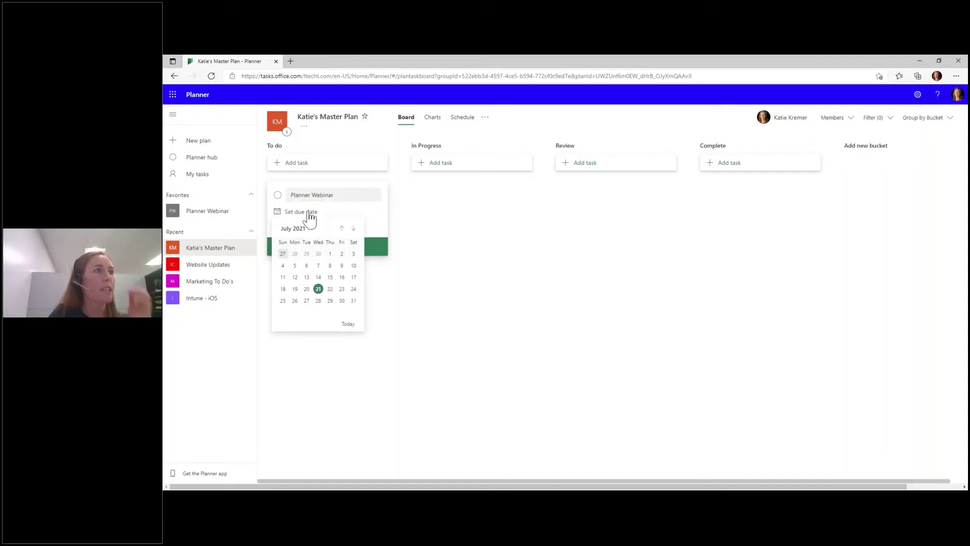
{"action": "left_click", "coordinate": [318, 289]}
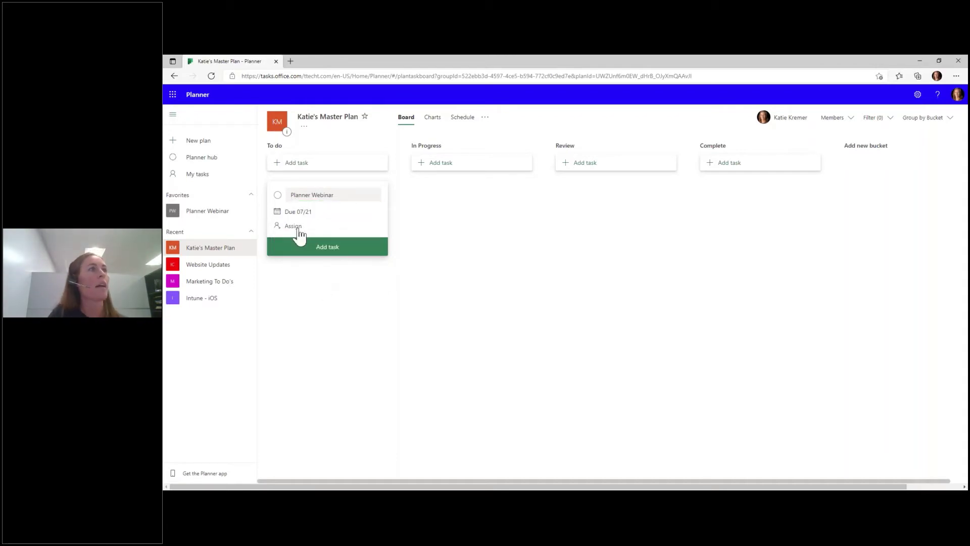
{"action": "left_click", "coordinate": [297, 227]}
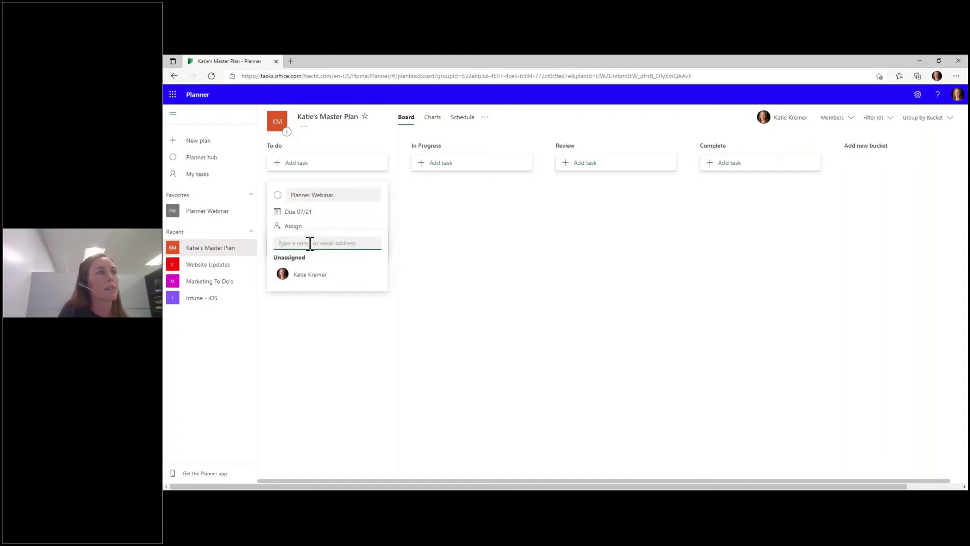
{"action": "type", "text": "Lindsey"}
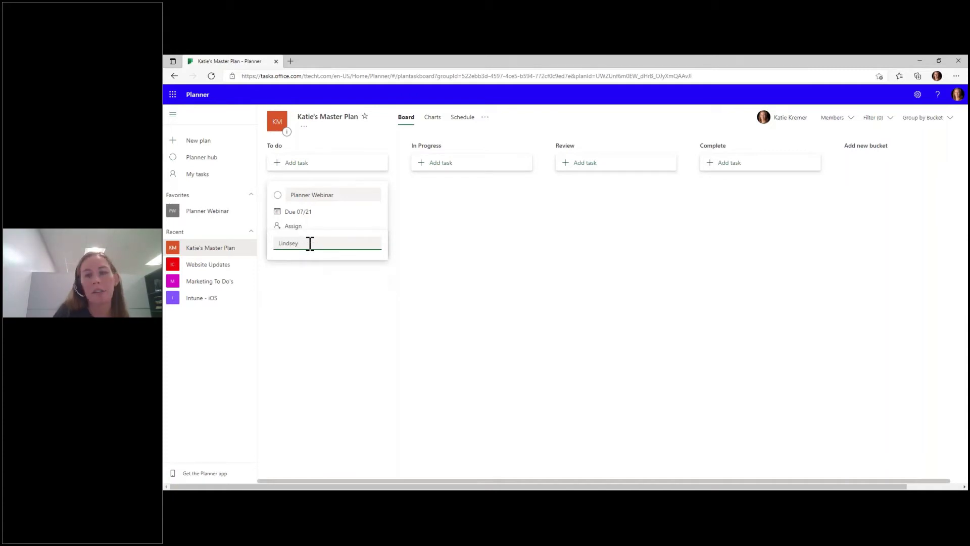
- Assign two colleagues to the draft, adding each to the plan, then remove the second
{"action": "left_click", "coordinate": [310, 295]}
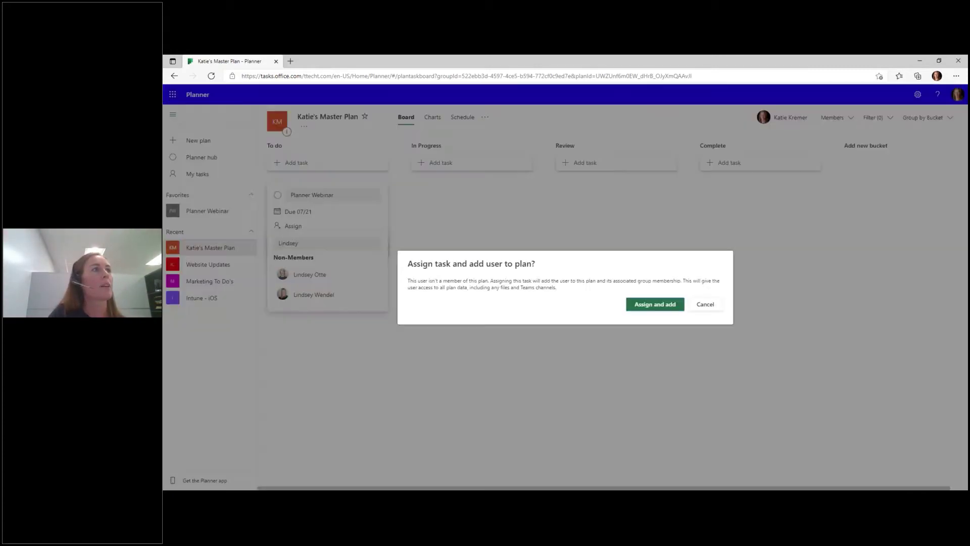
{"action": "left_click", "coordinate": [643, 306]}
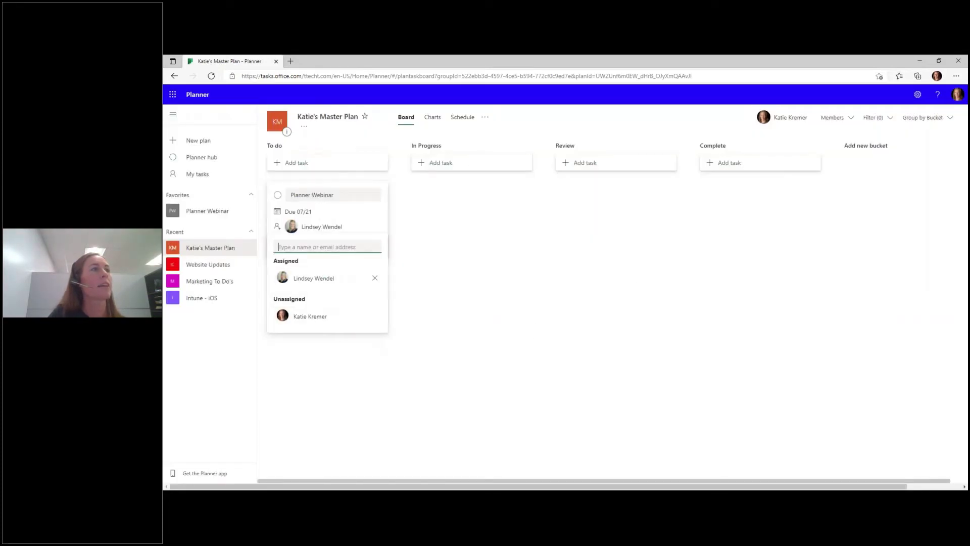
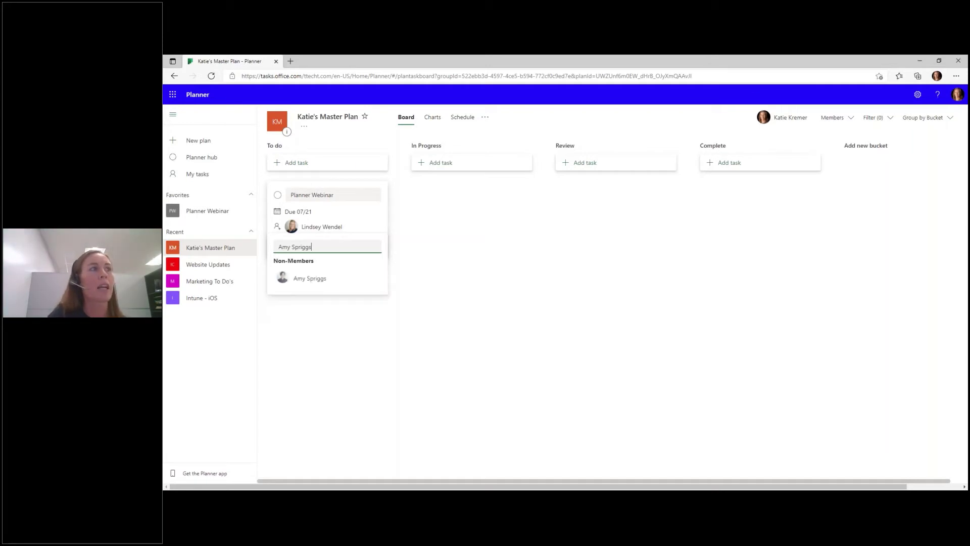
{"action": "left_click", "coordinate": [325, 279]}
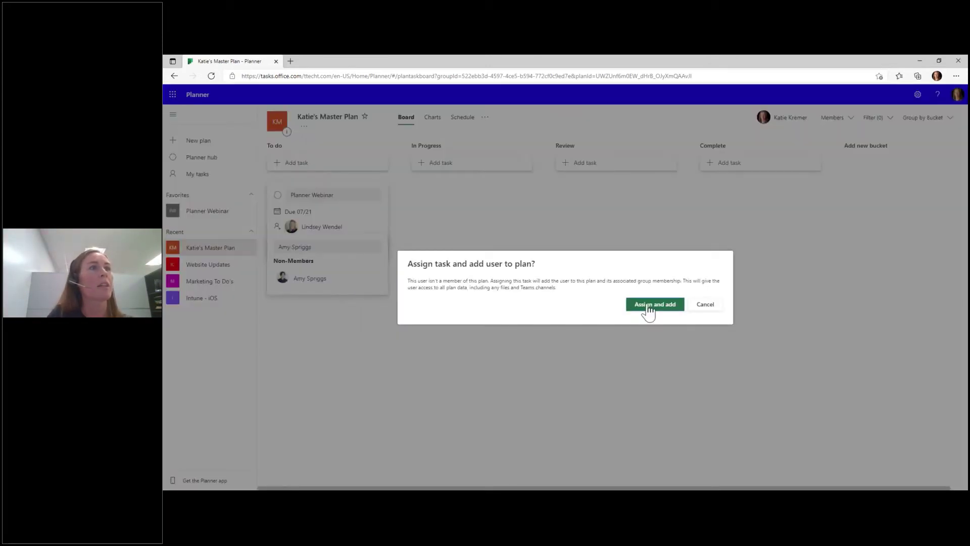
{"action": "left_click", "coordinate": [647, 305]}
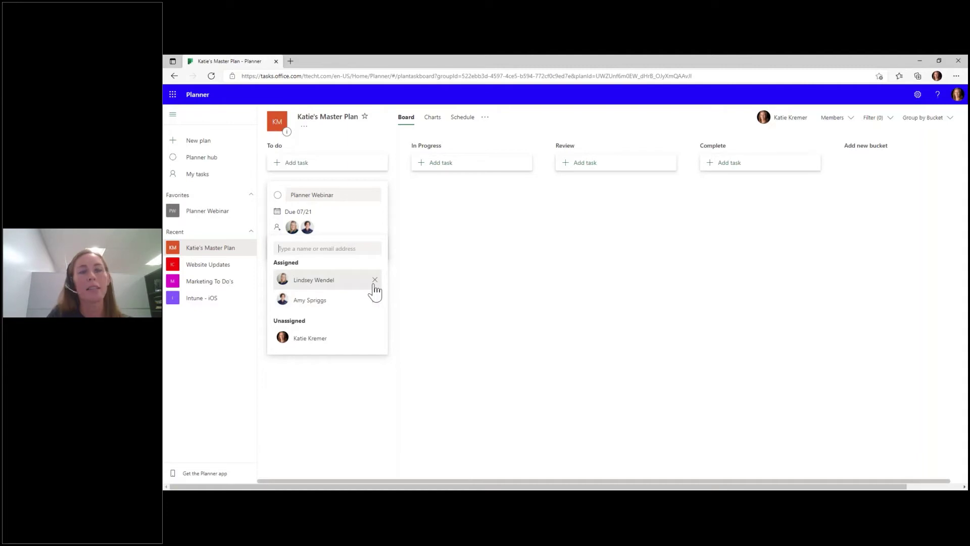
{"action": "left_click", "coordinate": [375, 300]}
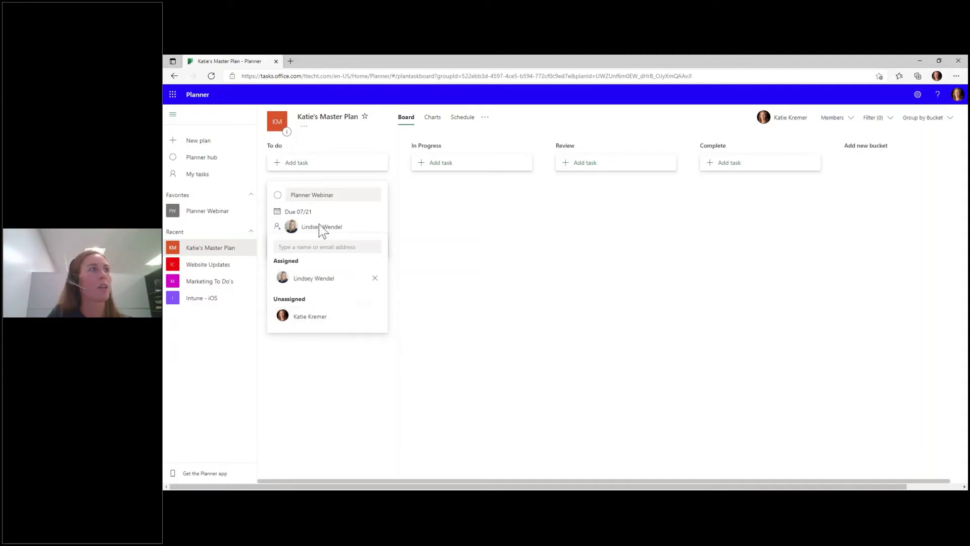
{"action": "left_click", "coordinate": [447, 358]}
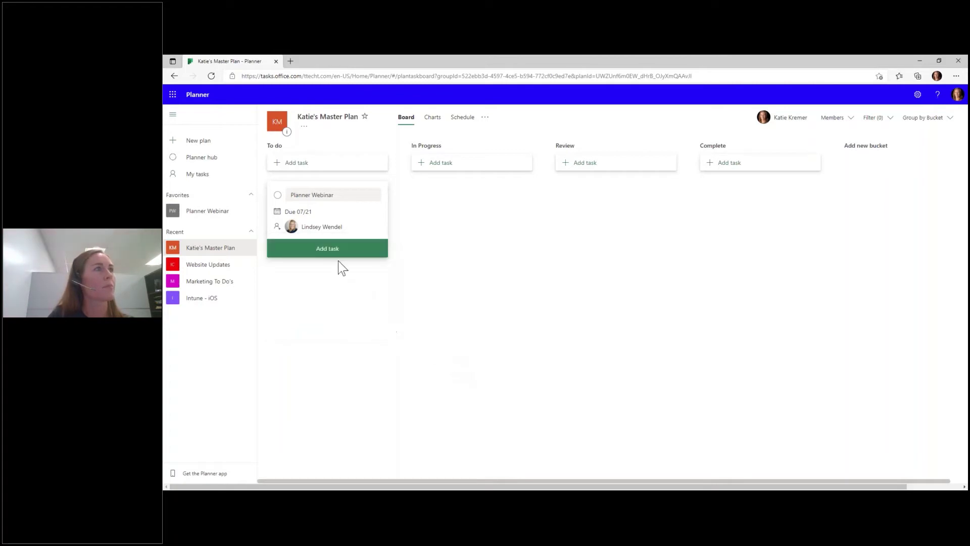
- Check the draft's due date calendar and assignee list, leaving both unchanged
{"action": "left_click", "coordinate": [298, 211]}
{"action": "left_click", "coordinate": [373, 226]}
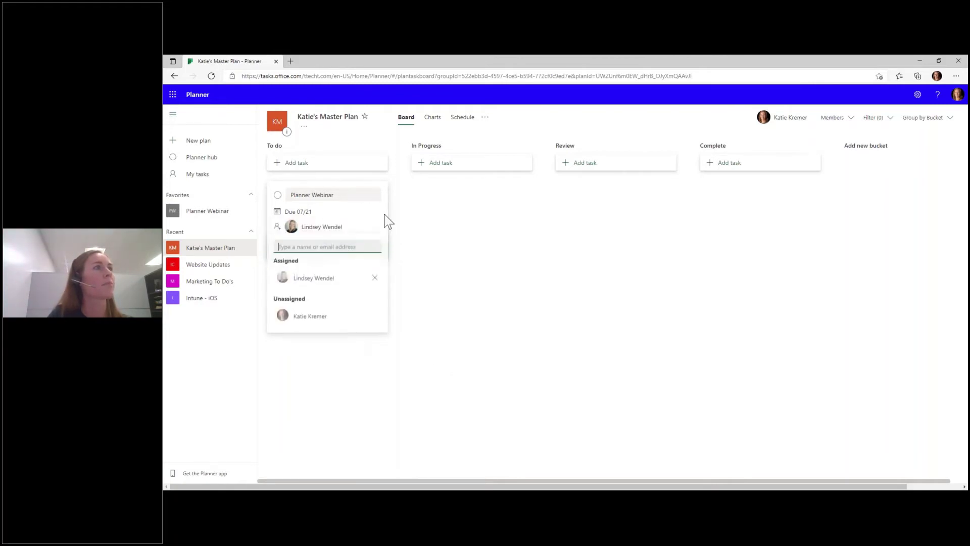
{"action": "right_click", "coordinate": [385, 216]}
{"action": "key", "text": "Escape"}
{"action": "left_click", "coordinate": [298, 212]}
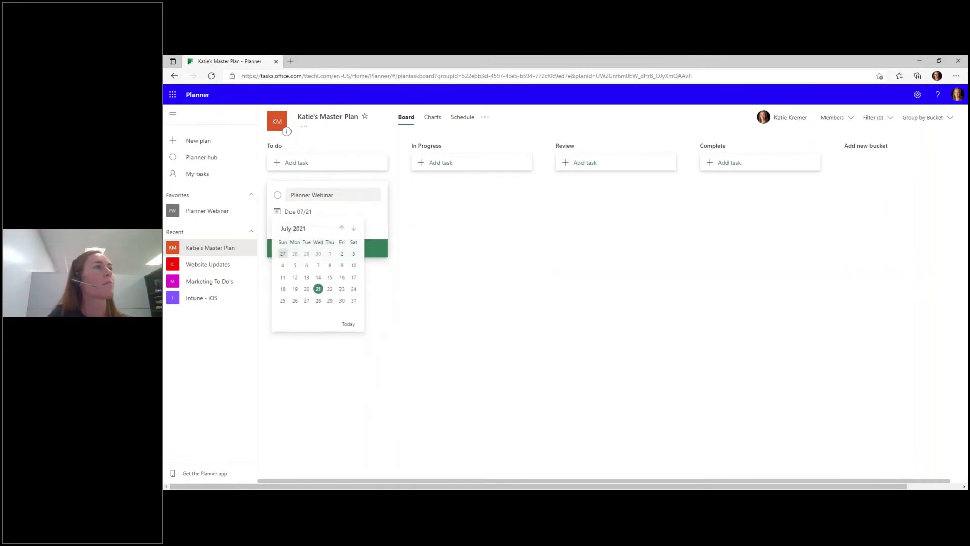
{"action": "left_click", "coordinate": [376, 217]}
{"action": "left_click", "coordinate": [298, 211]}
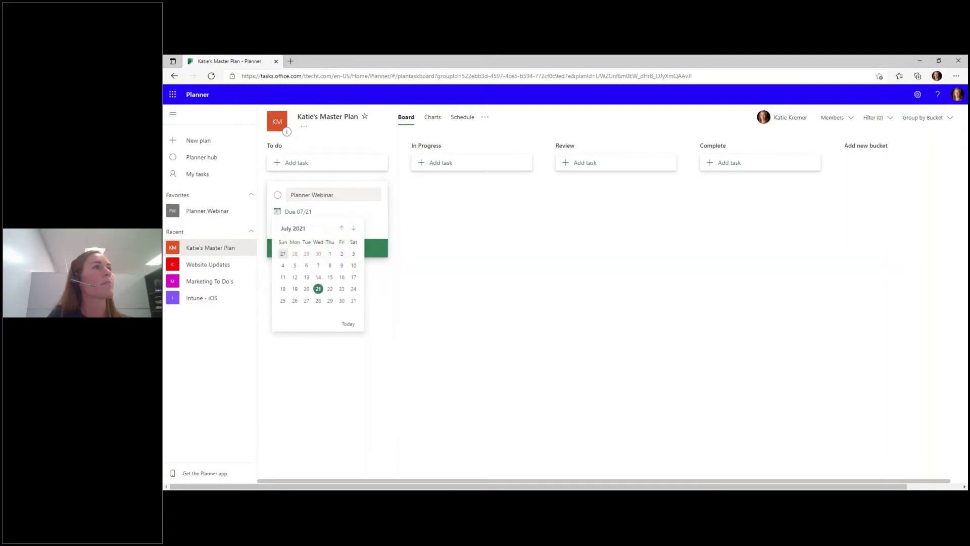
{"action": "left_click", "coordinate": [279, 197]}
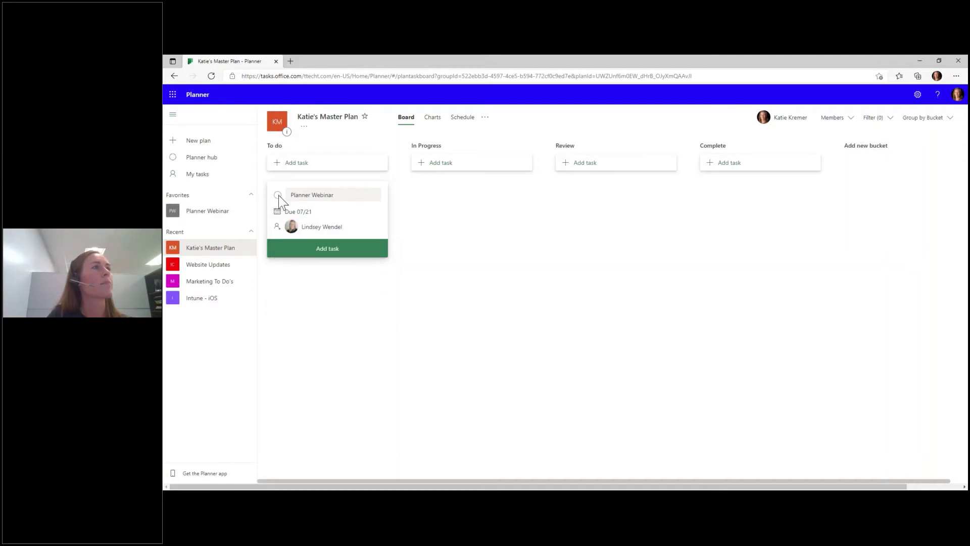
- Review the Planner Webinar name and due date, then reopen the assignee list
{"action": "left_click", "coordinate": [294, 195]}
{"action": "left_click", "coordinate": [360, 220]}
{"action": "left_click", "coordinate": [381, 224]}
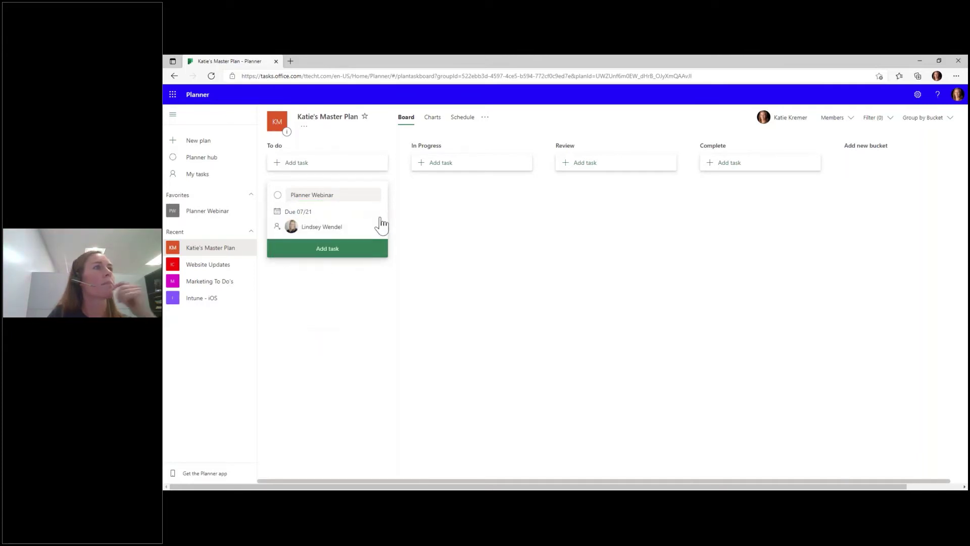
{"action": "right_click", "coordinate": [375, 217]}
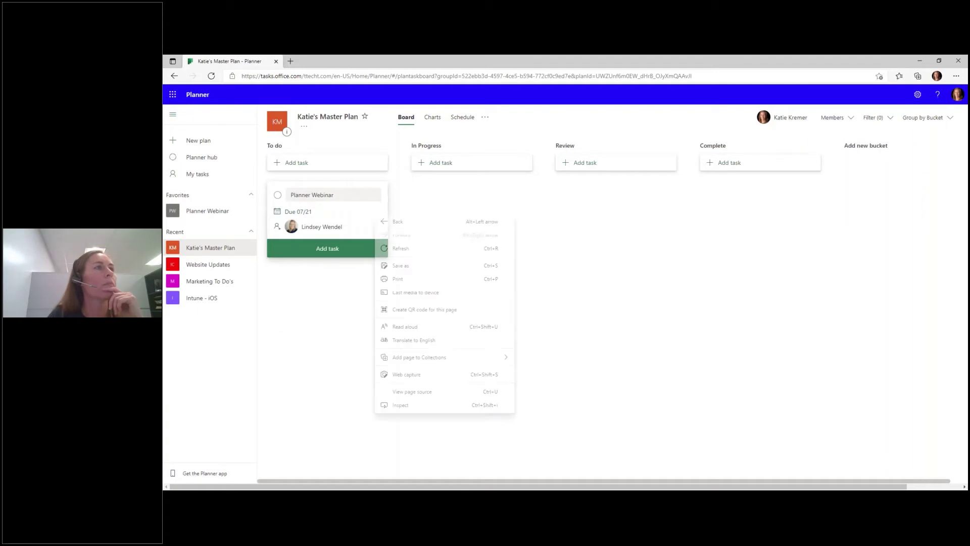
{"action": "left_click", "coordinate": [421, 196]}
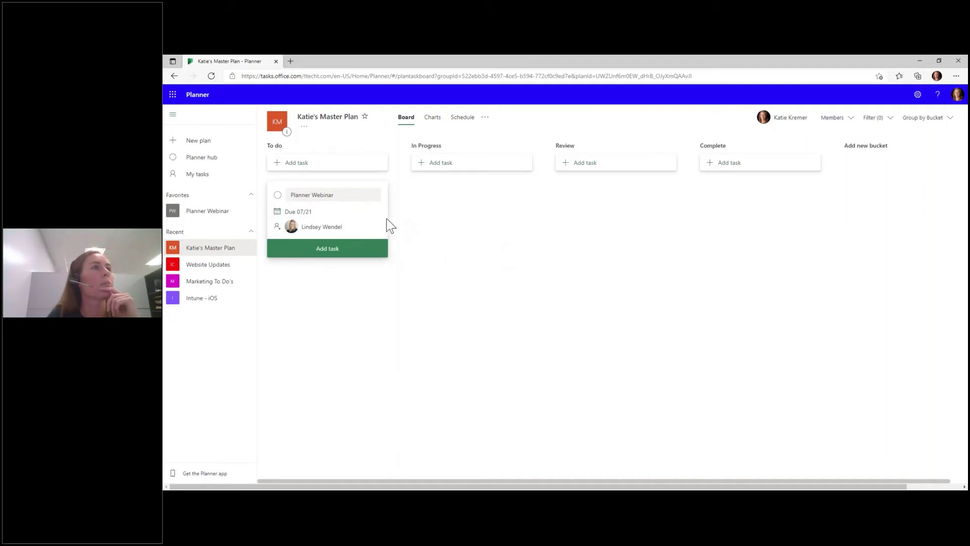
{"action": "left_click_drag", "start_coordinate": [372, 234], "coordinate": [408, 238]}
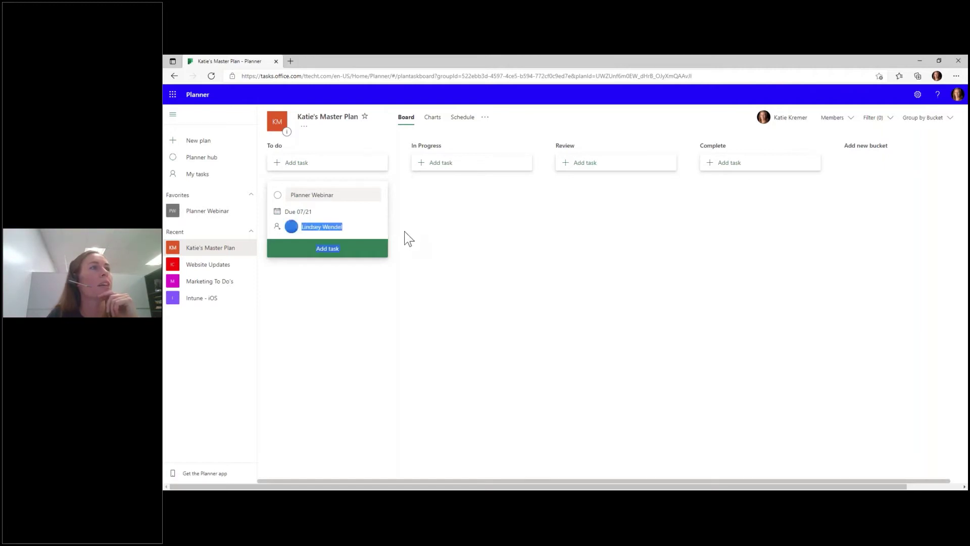
{"action": "left_click", "coordinate": [354, 228]}
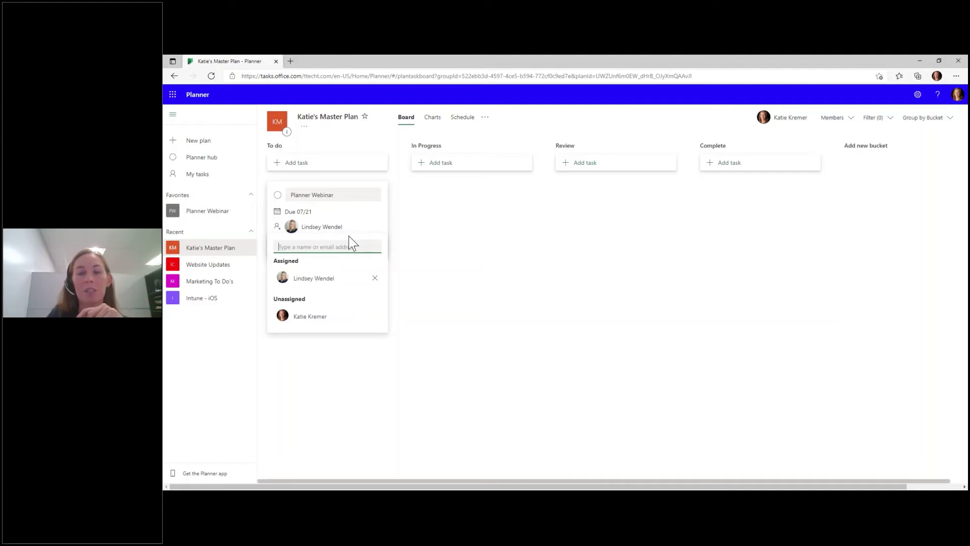
- Discard the Planner Webinar task draft
{"action": "left_click", "coordinate": [480, 240]}
{"action": "left_click", "coordinate": [313, 255]}
{"action": "left_click", "coordinate": [325, 166]}
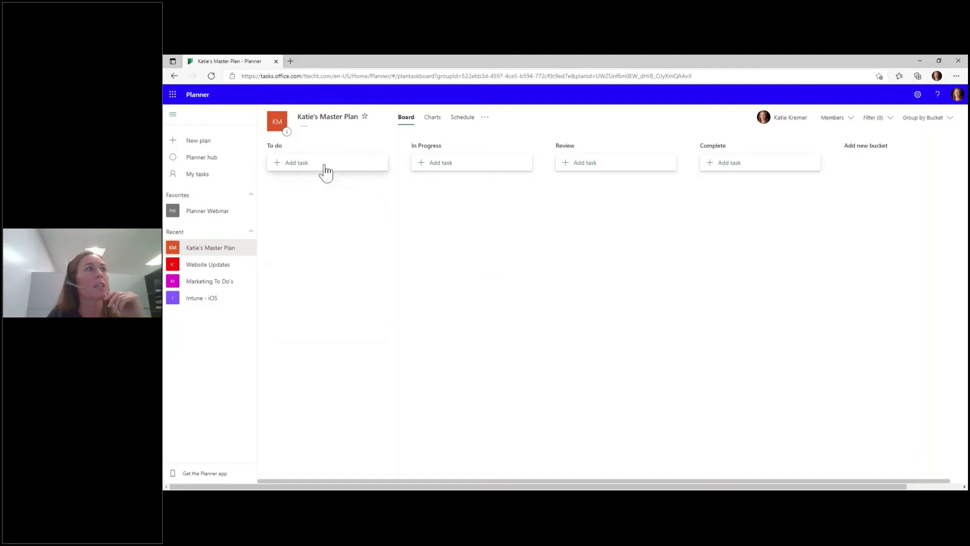
- Draft a OneNote Webinar task due August 4, assigning a colleague added to the plan
{"action": "left_click", "coordinate": [320, 164]}
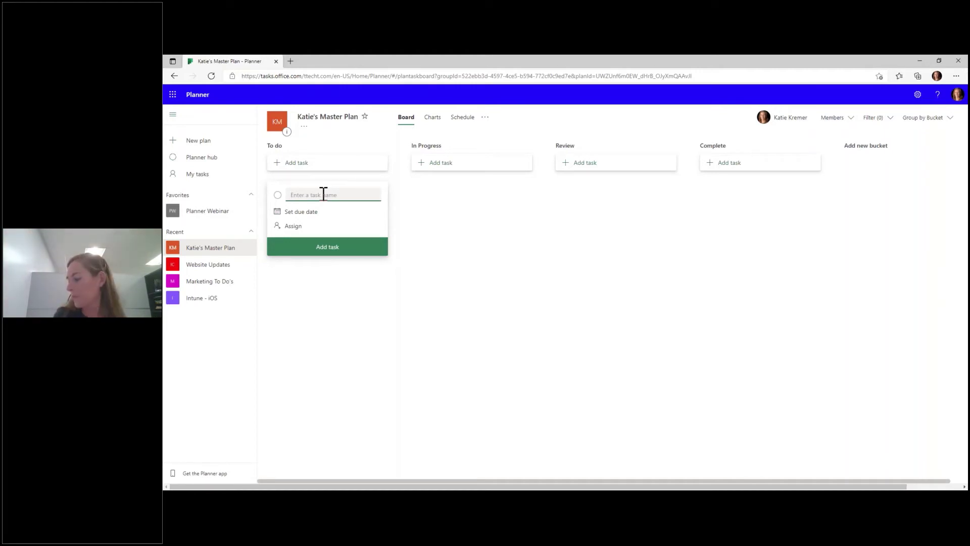
{"action": "type", "text": "OneNote Webinar"}
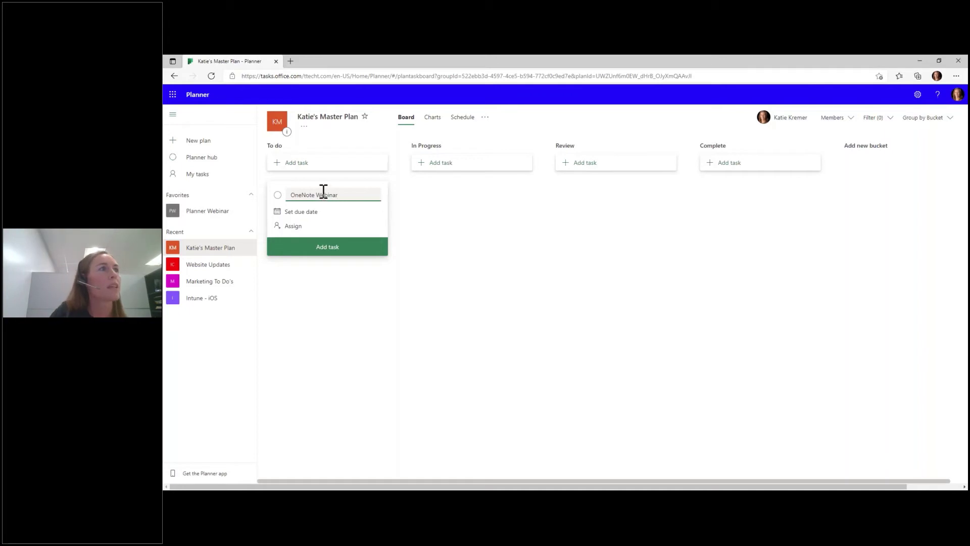
{"action": "left_click", "coordinate": [301, 211]}
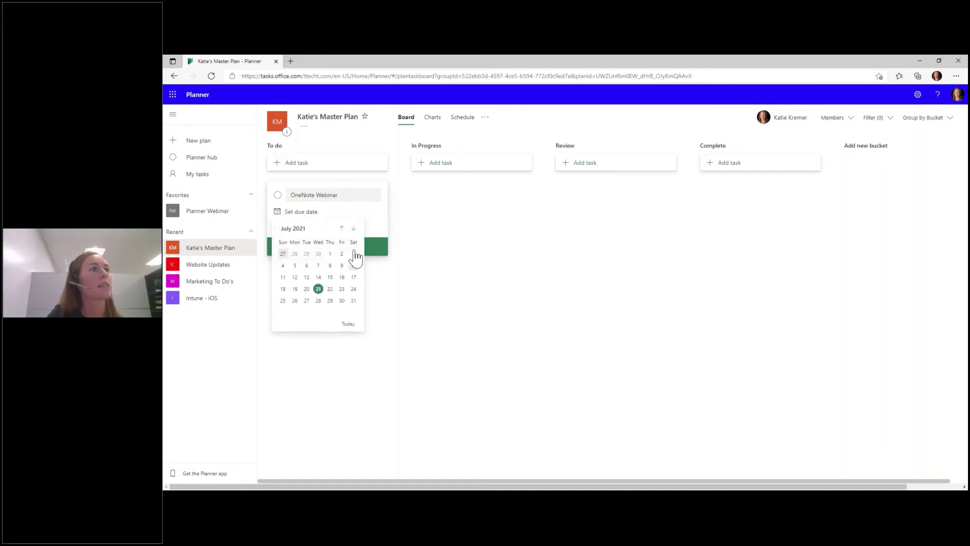
{"action": "left_click", "coordinate": [354, 228]}
{"action": "left_click", "coordinate": [318, 254]}
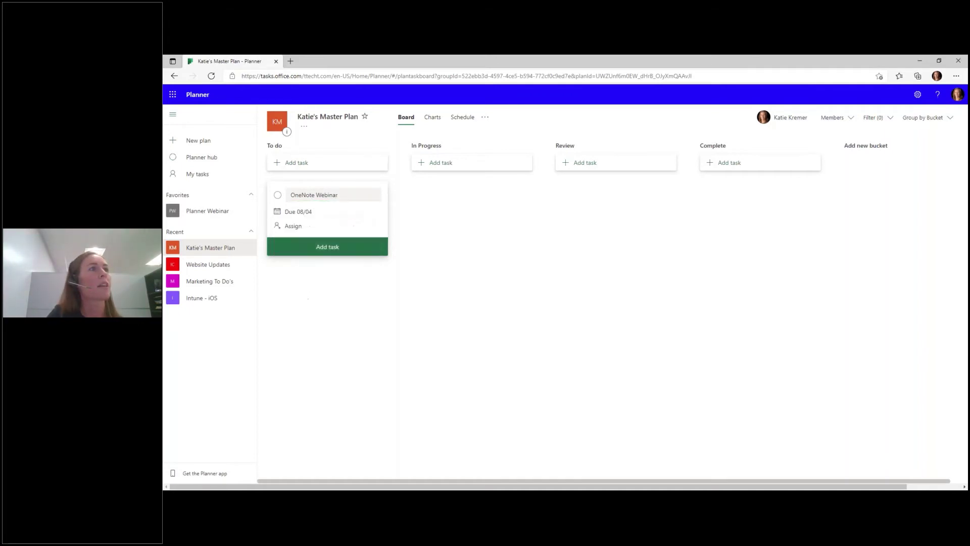
{"action": "left_click", "coordinate": [294, 226]}
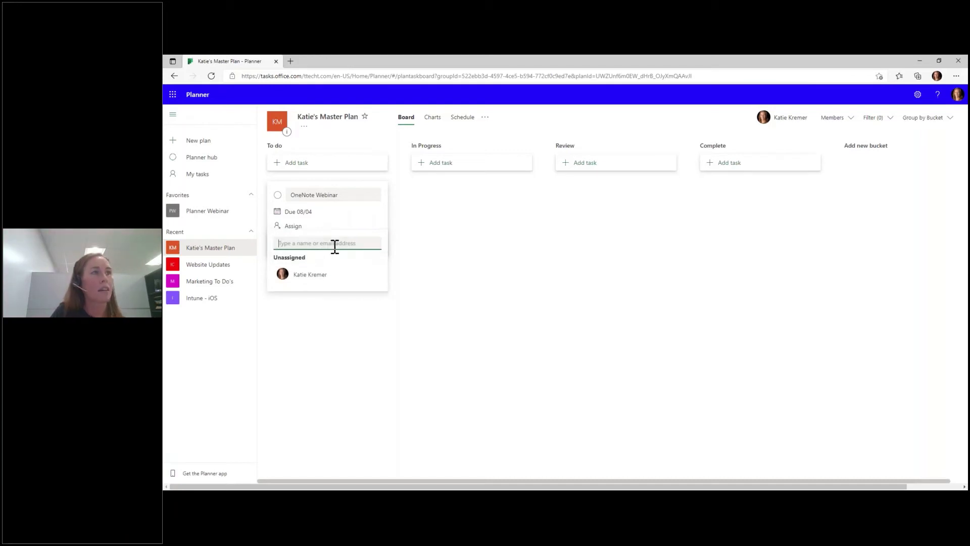
{"action": "type", "text": "Lindsey"}
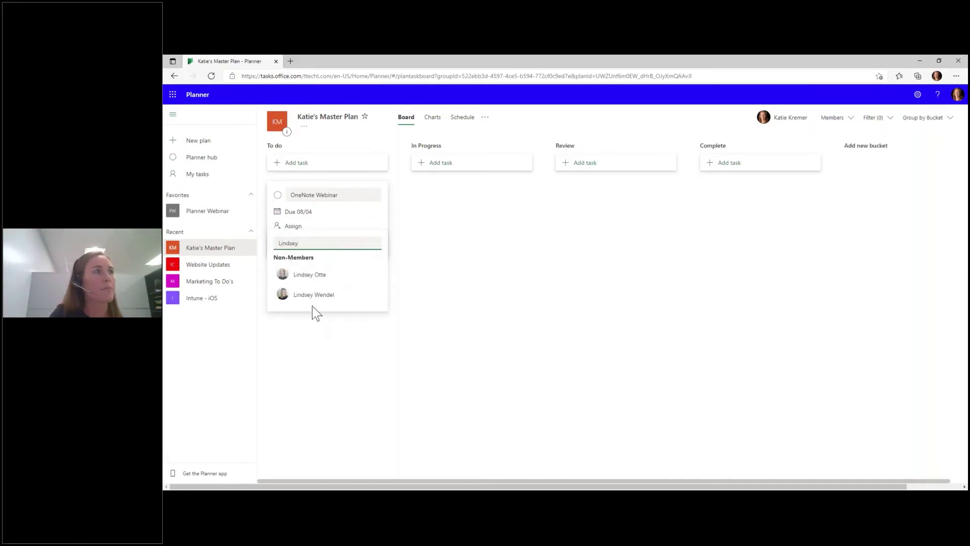
{"action": "left_click", "coordinate": [312, 296]}
{"action": "left_click", "coordinate": [643, 305]}
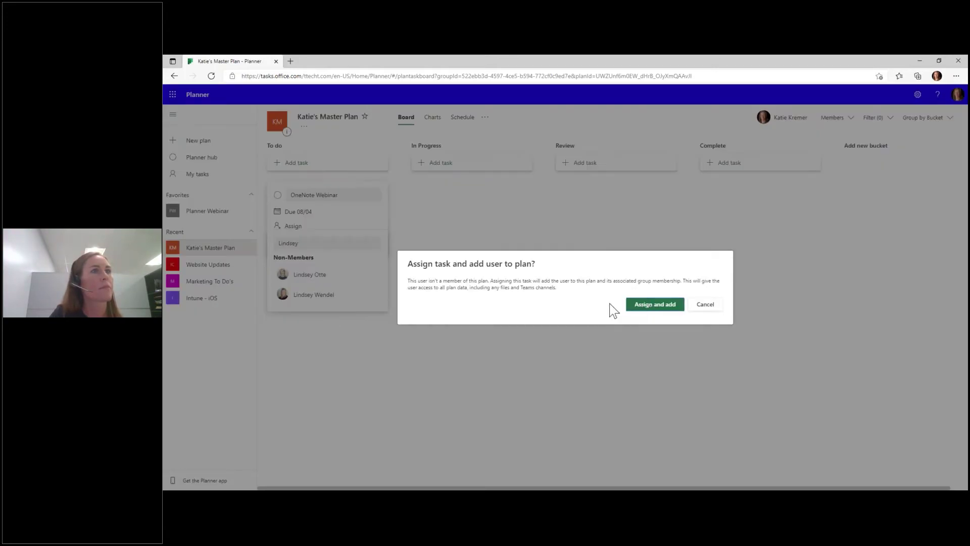
{"action": "left_click", "coordinate": [559, 312]}
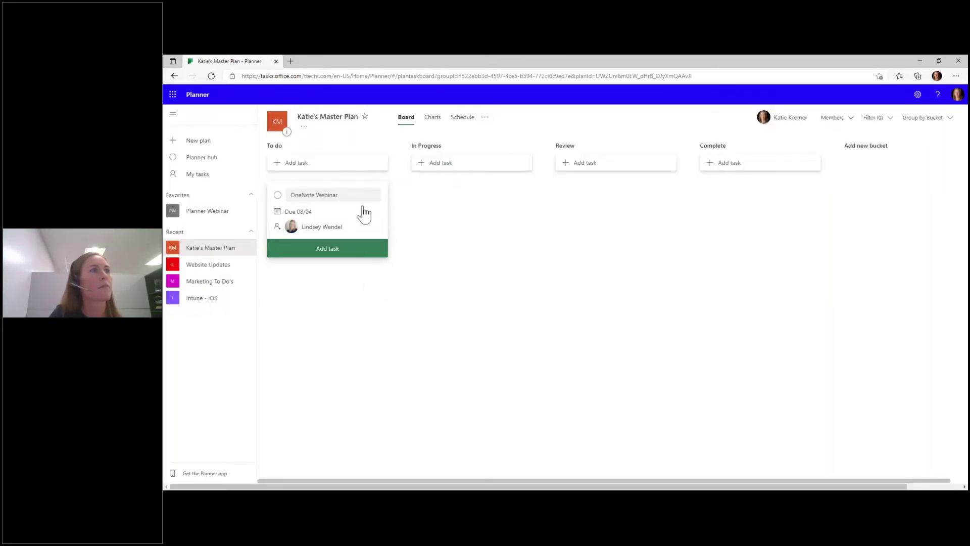
- Reload the Planner page and close the empty new-task card in To do
{"action": "left_click", "coordinate": [211, 76]}
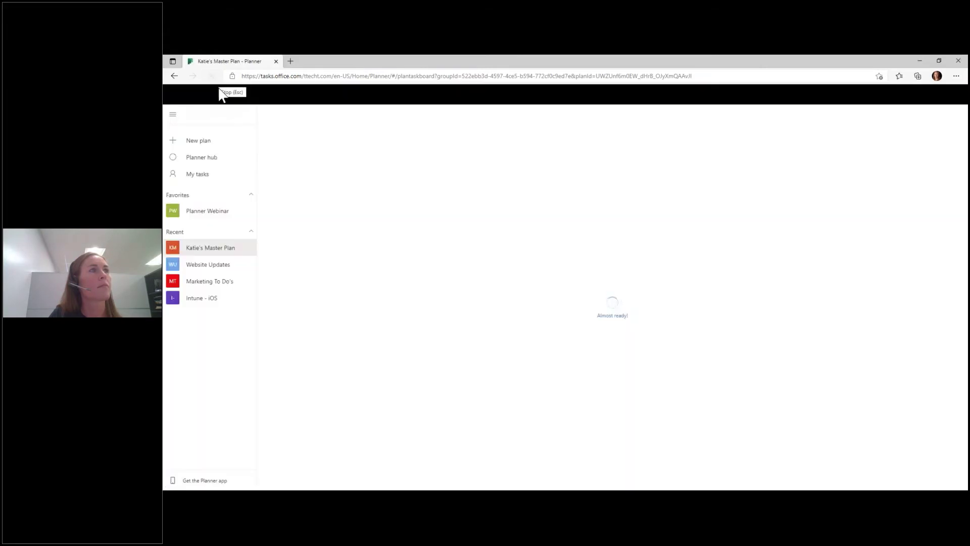
{"action": "left_click", "coordinate": [327, 162]}
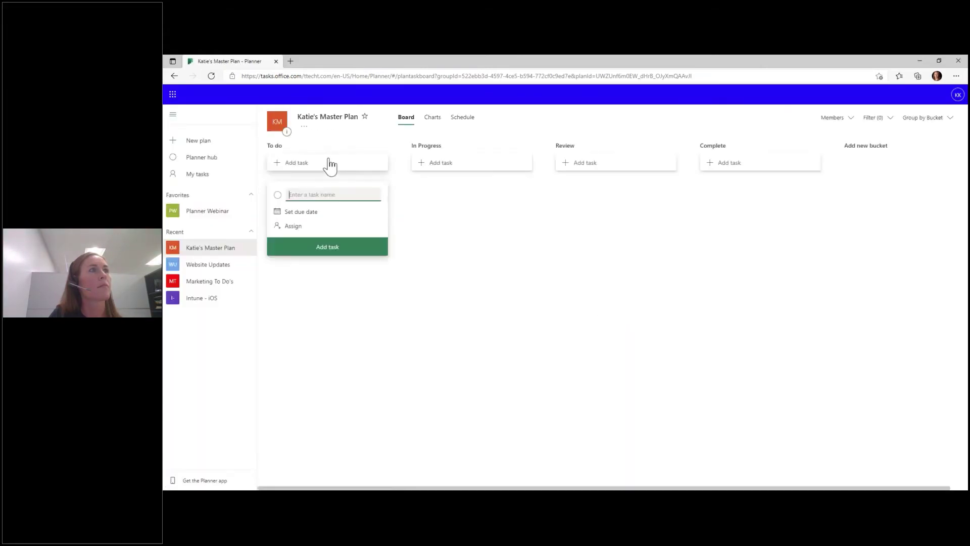
{"action": "left_click", "coordinate": [409, 120]}
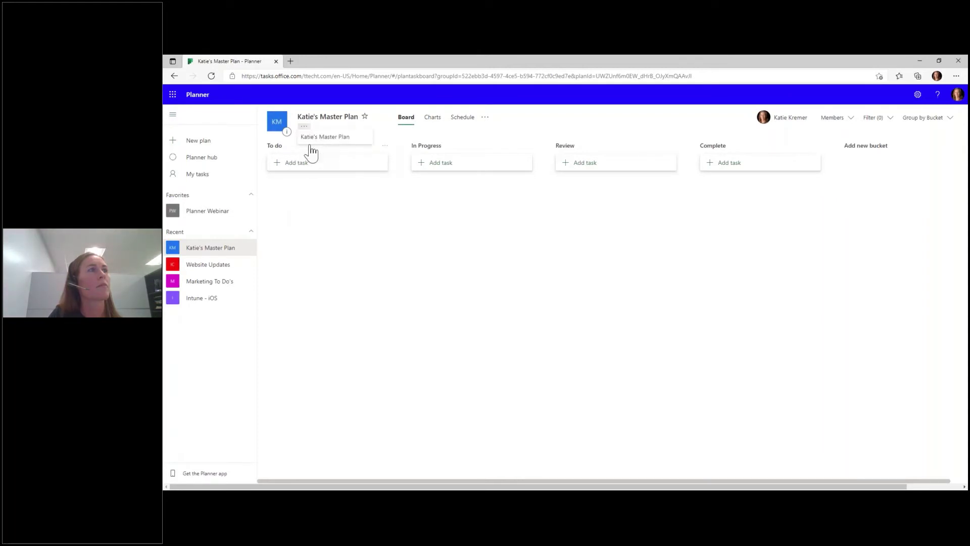
- Save a Planner Webinar task in To do, due 07/21, assigned to a searched colleague added to the plan
{"action": "left_click", "coordinate": [299, 167]}
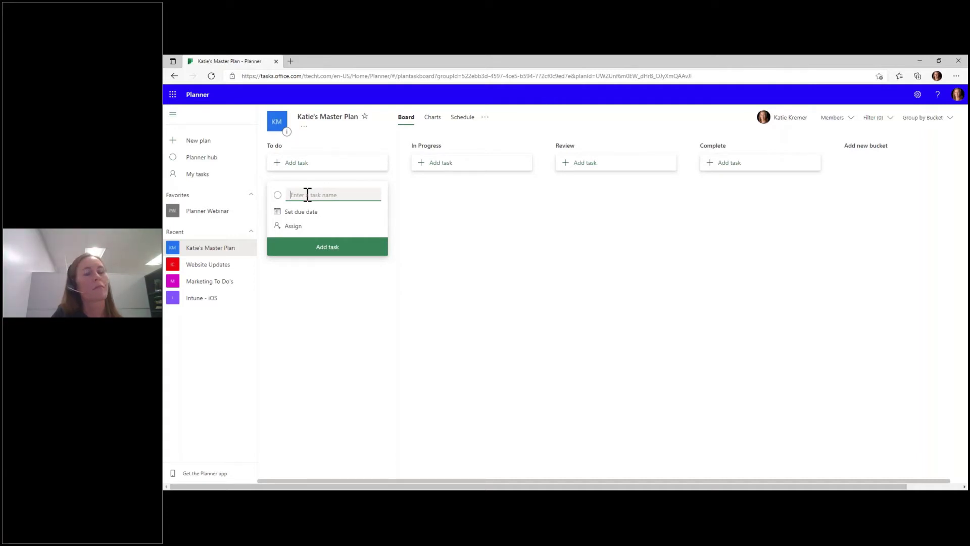
{"action": "type", "text": "Planner Webinar"}
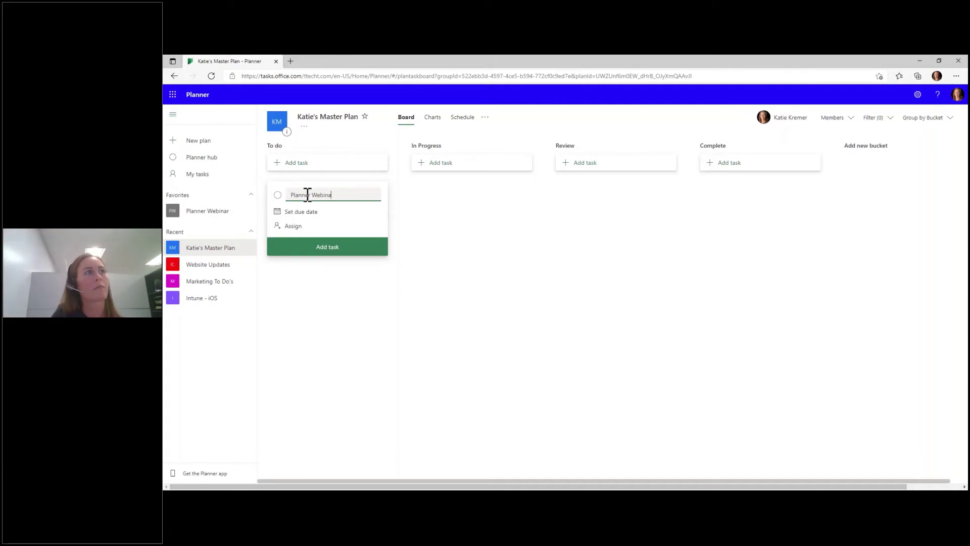
{"action": "left_click", "coordinate": [306, 214]}
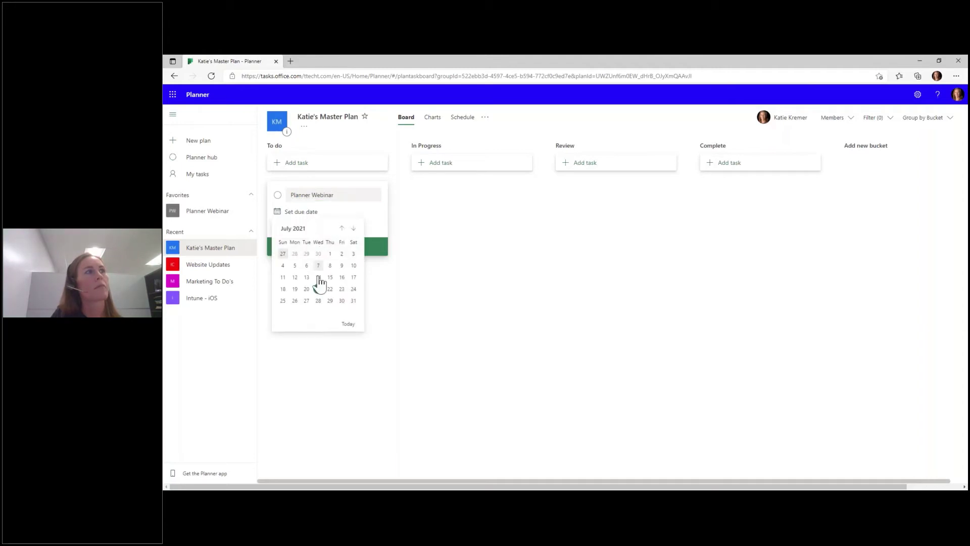
{"action": "left_click", "coordinate": [318, 288]}
{"action": "left_click", "coordinate": [297, 226]}
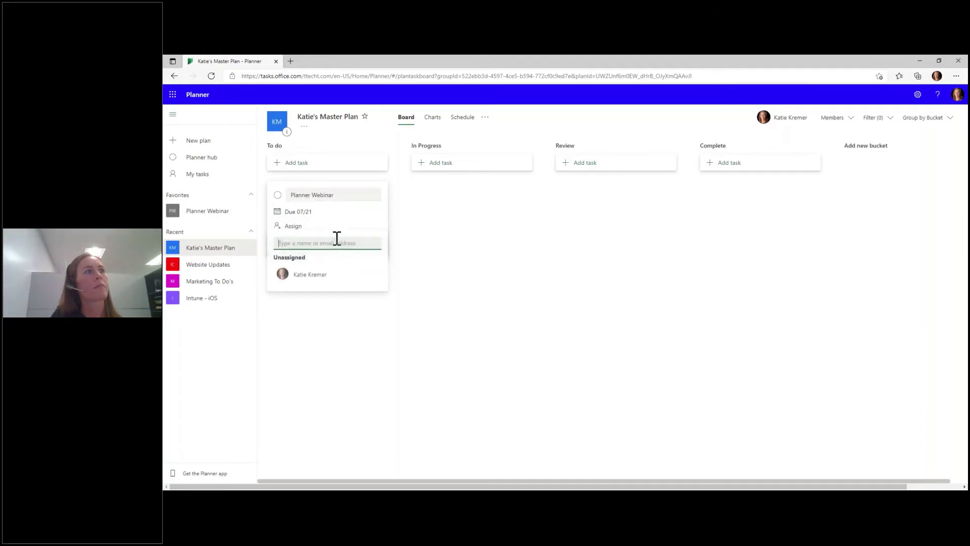
{"action": "type", "text": "lindsey"}
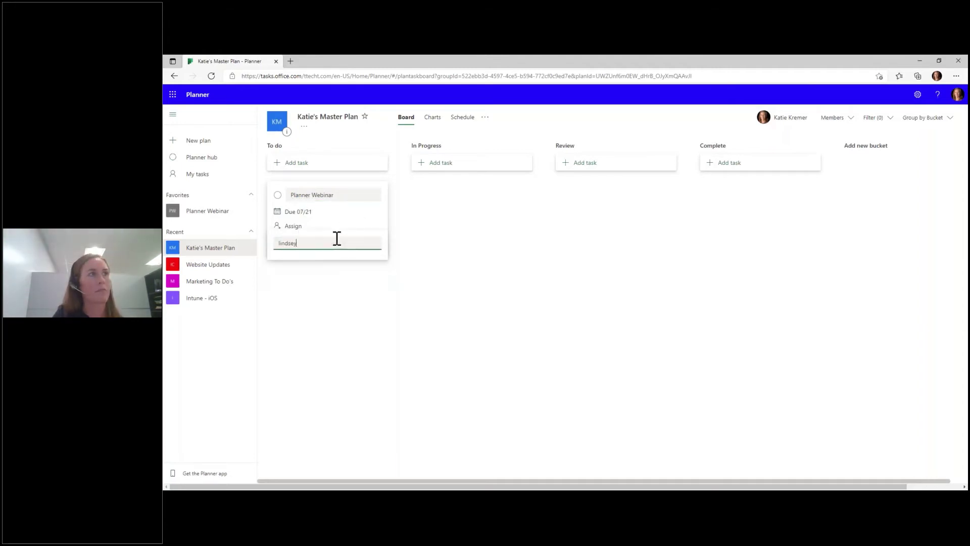
{"action": "left_click", "coordinate": [327, 302]}
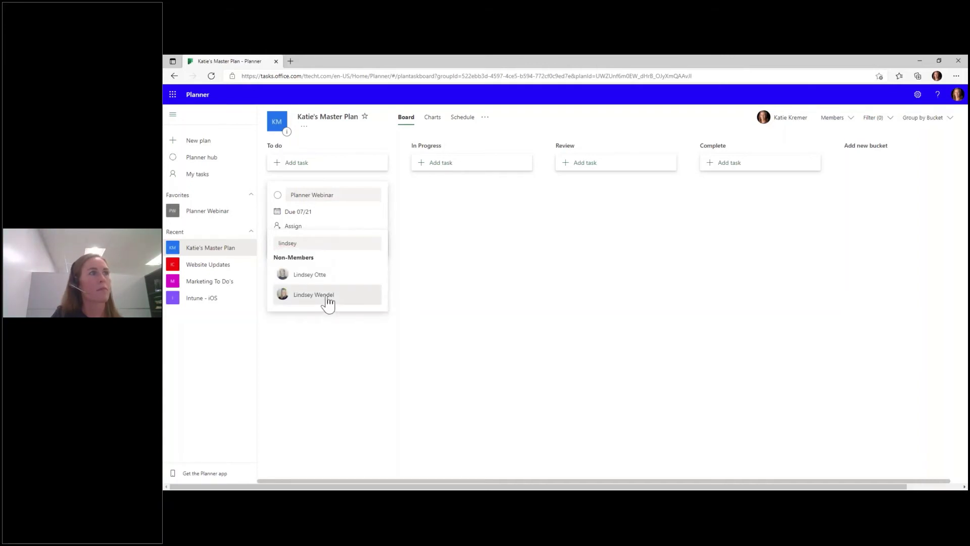
{"action": "left_click", "coordinate": [655, 305]}
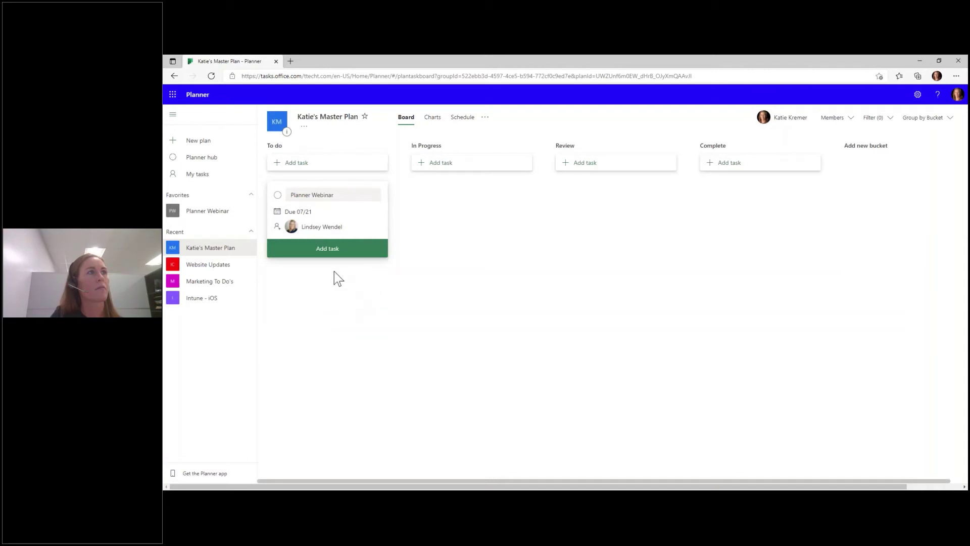
{"action": "left_click", "coordinate": [328, 248]}
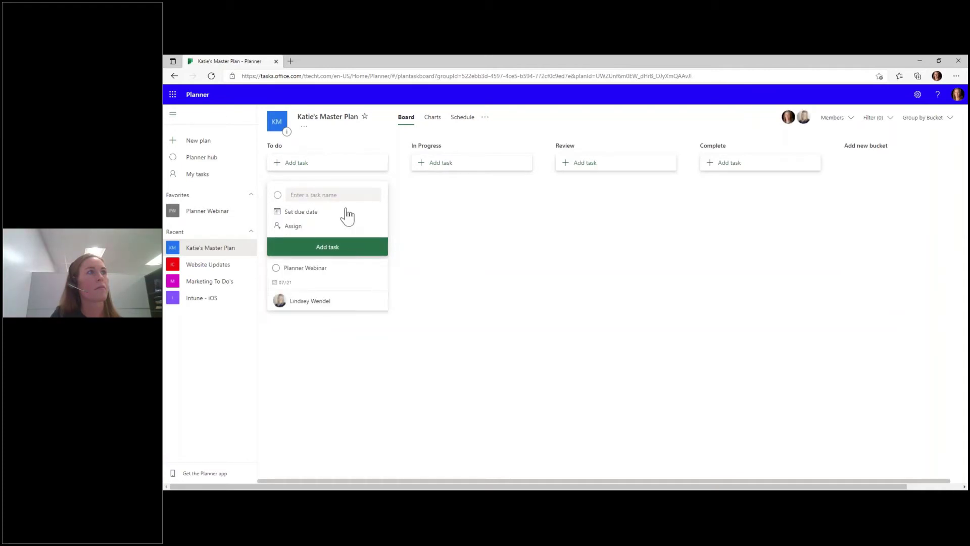
- Name the next task OneNote Webinar, due August 4, assigned to a team member
{"action": "left_click", "coordinate": [334, 196]}
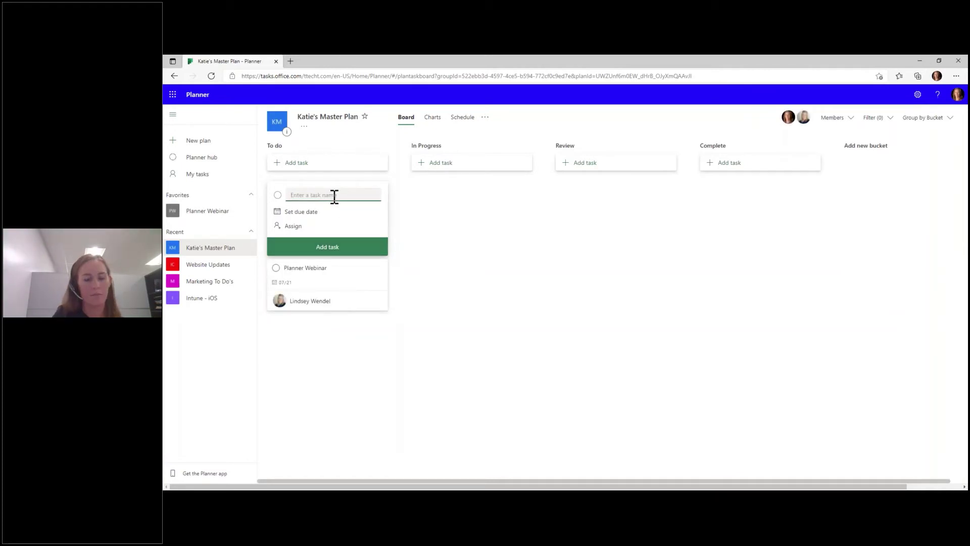
{"action": "type", "text": "OneNote Webinar"}
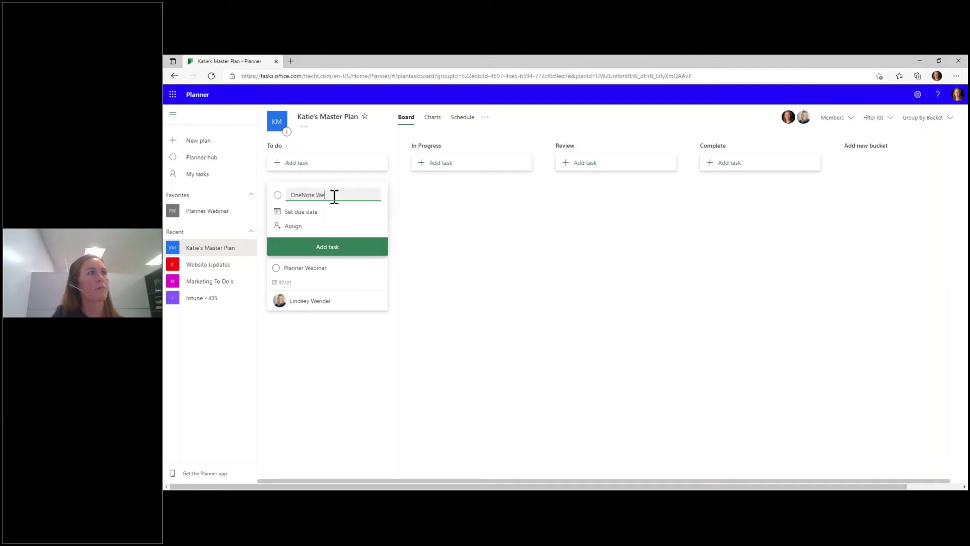
{"action": "left_click", "coordinate": [311, 217]}
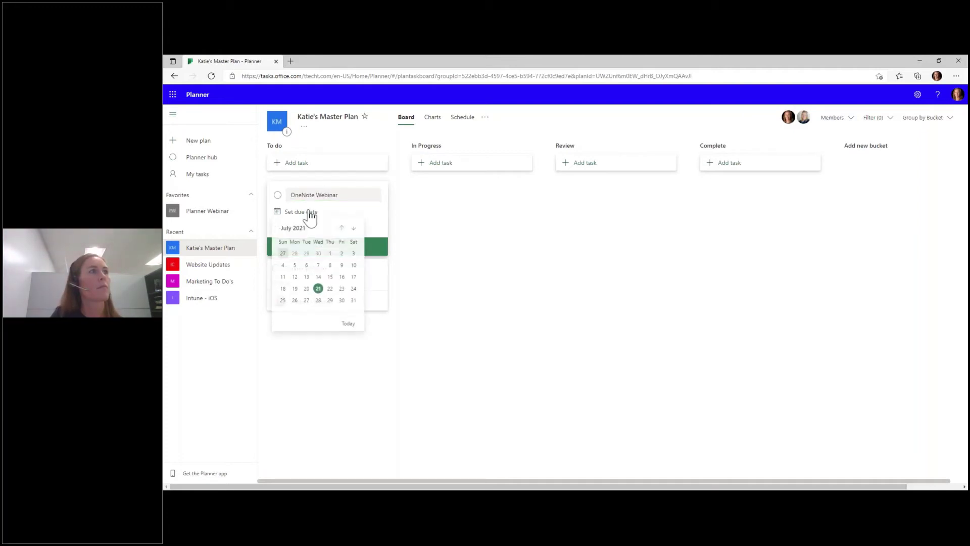
{"action": "left_click", "coordinate": [353, 228]}
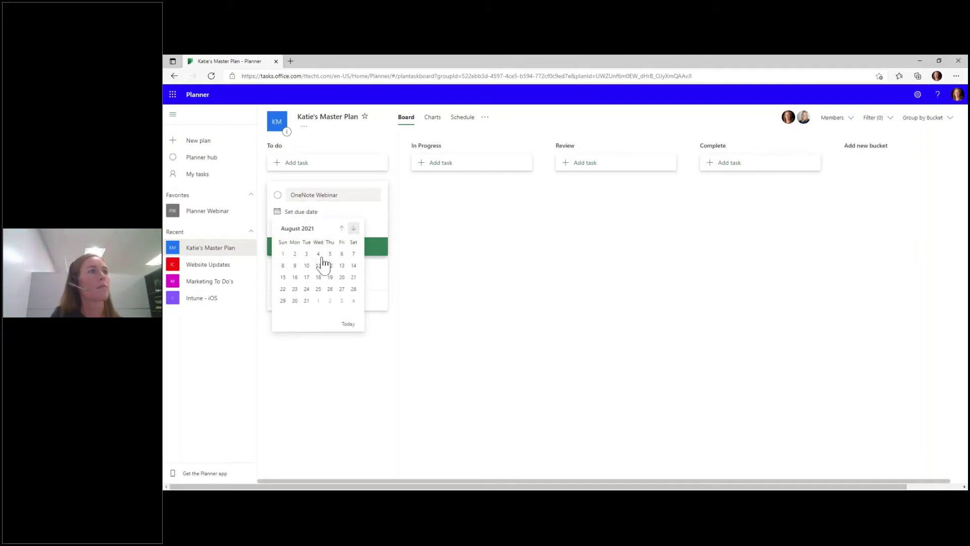
{"action": "left_click", "coordinate": [318, 253]}
{"action": "left_click", "coordinate": [302, 227]}
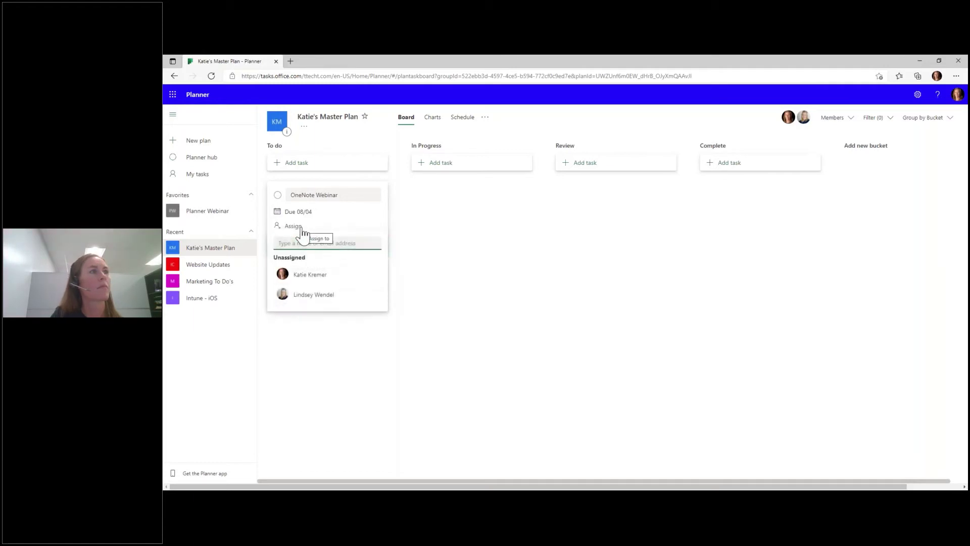
{"action": "left_click", "coordinate": [314, 294]}
{"action": "left_click", "coordinate": [450, 322]}
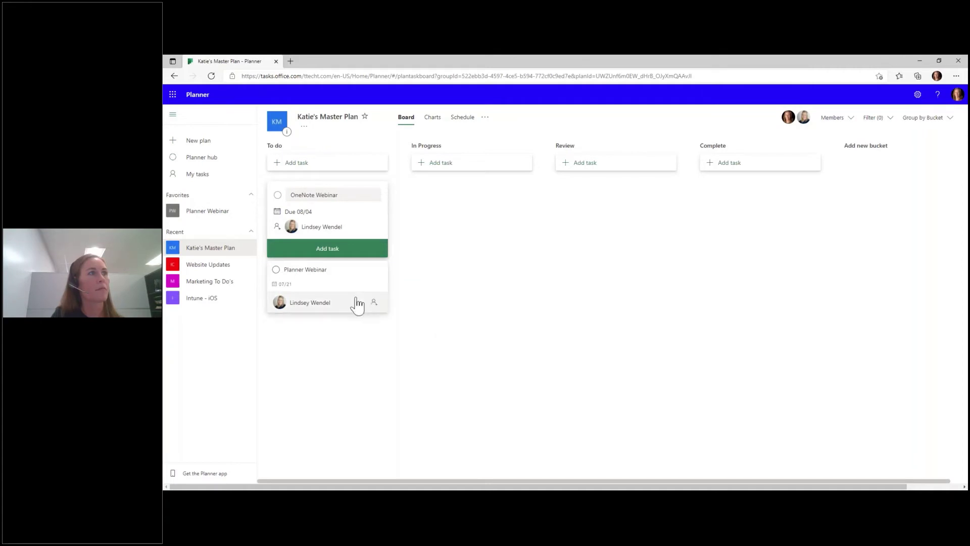
- Recheck the OneNote Webinar assignee list and clear an accidental text selection
{"action": "left_click", "coordinate": [372, 222]}
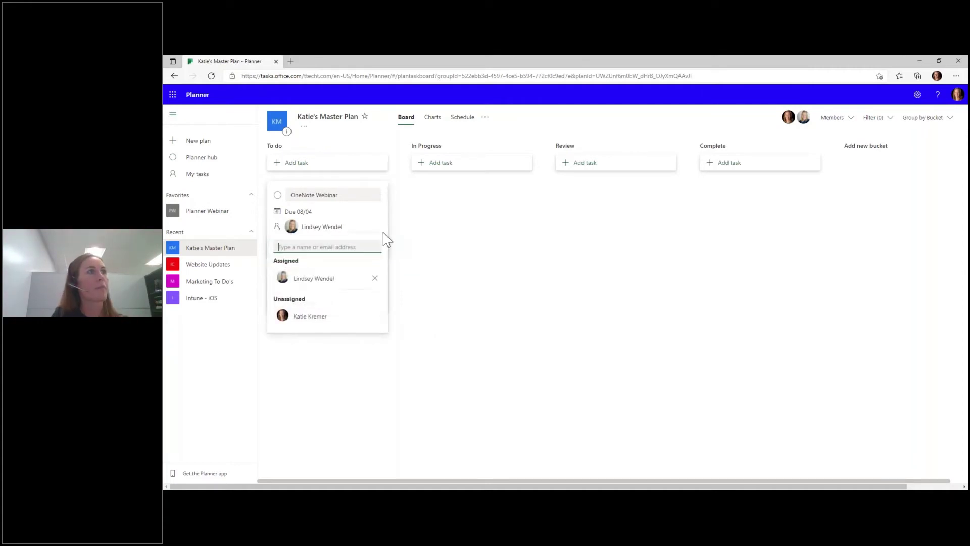
{"action": "left_click", "coordinate": [364, 217]}
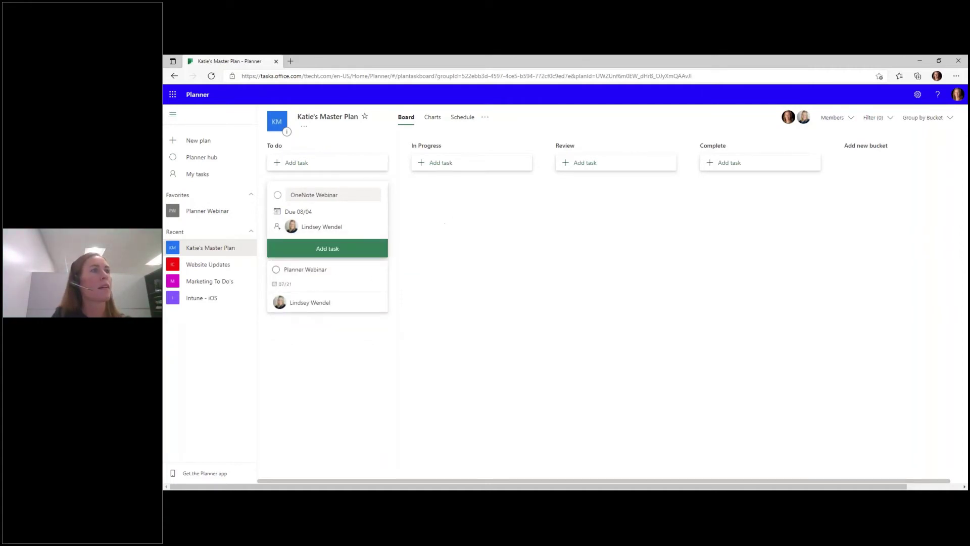
{"action": "left_click_drag", "start_coordinate": [373, 219], "coordinate": [415, 223]}
{"action": "left_click", "coordinate": [389, 289]}
- Drag the Planner Webinar card through In Progress into the Complete bucket
{"action": "mouse_move", "coordinate": [379, 275]}
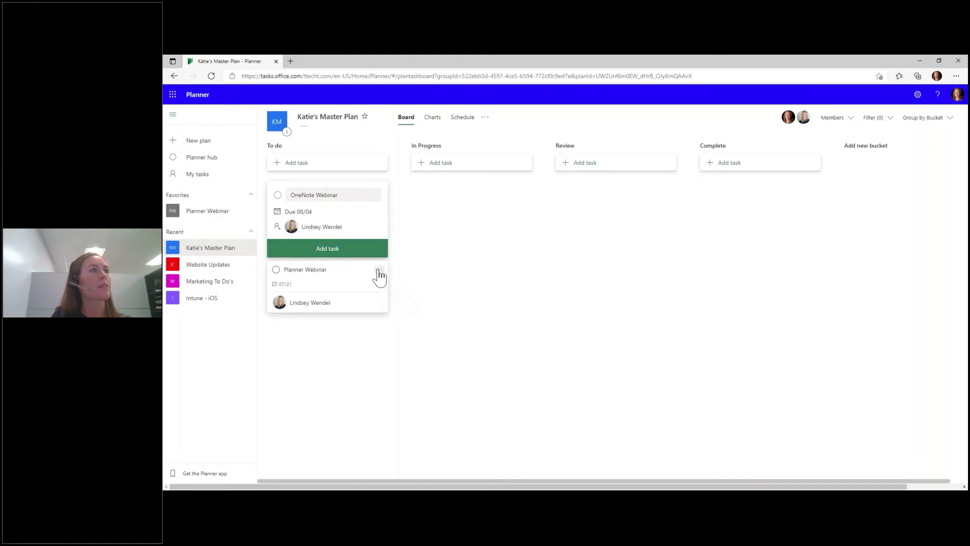
{"action": "left_click_drag", "start_coordinate": [385, 277], "coordinate": [527, 189]}
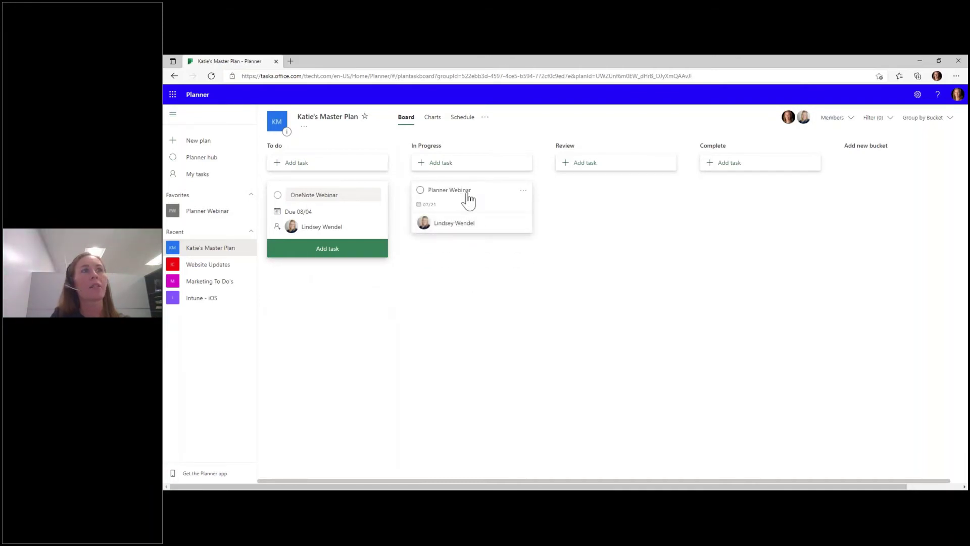
{"action": "left_click_drag", "start_coordinate": [465, 201], "coordinate": [760, 198]}
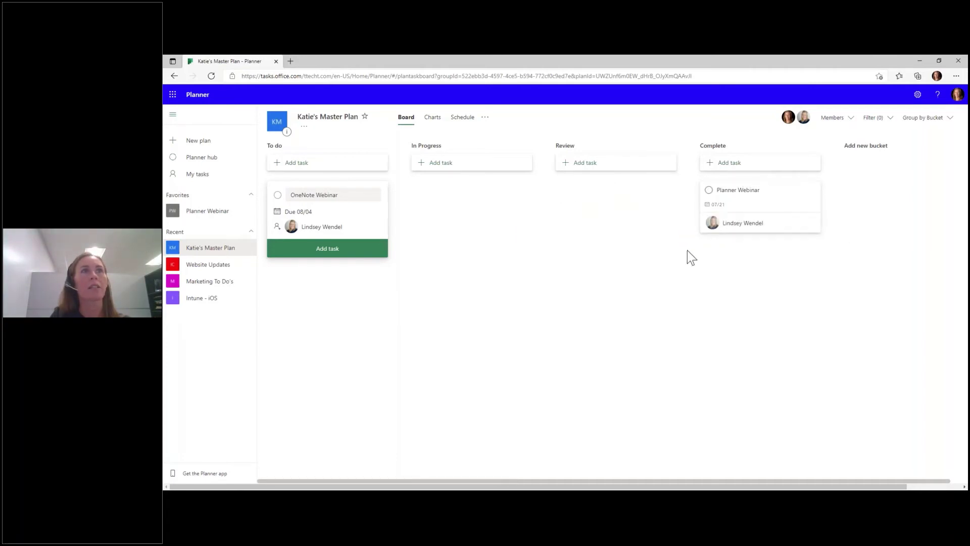
- Browse the Planner Webinar task's options menu without choosing anything, then open its details
{"action": "left_click", "coordinate": [812, 192]}
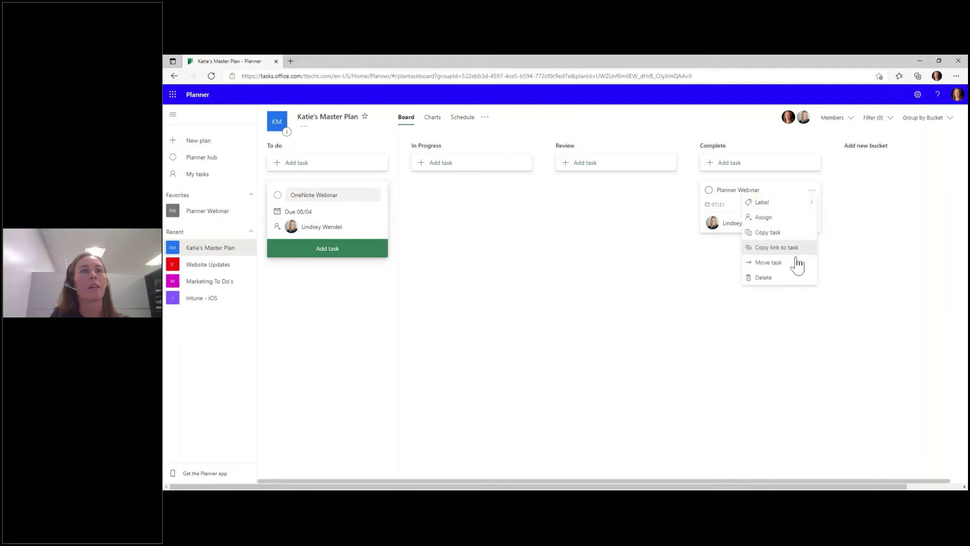
{"action": "mouse_move", "coordinate": [782, 208]}
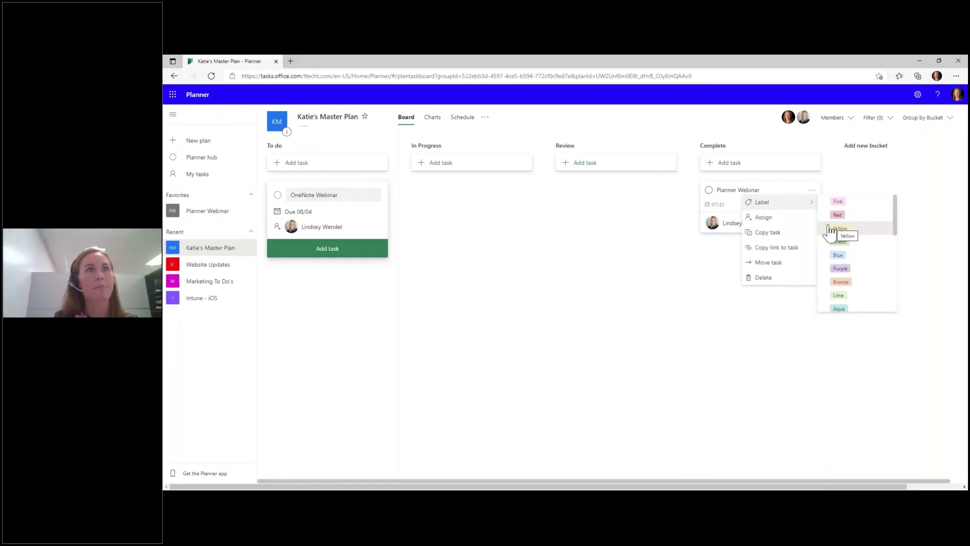
{"action": "left_click", "coordinate": [719, 292]}
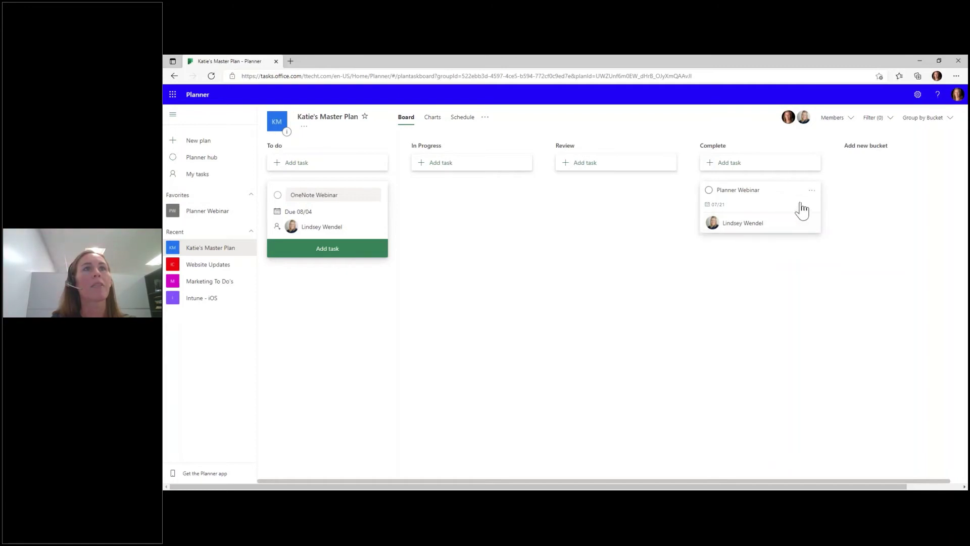
{"action": "left_click", "coordinate": [782, 212]}
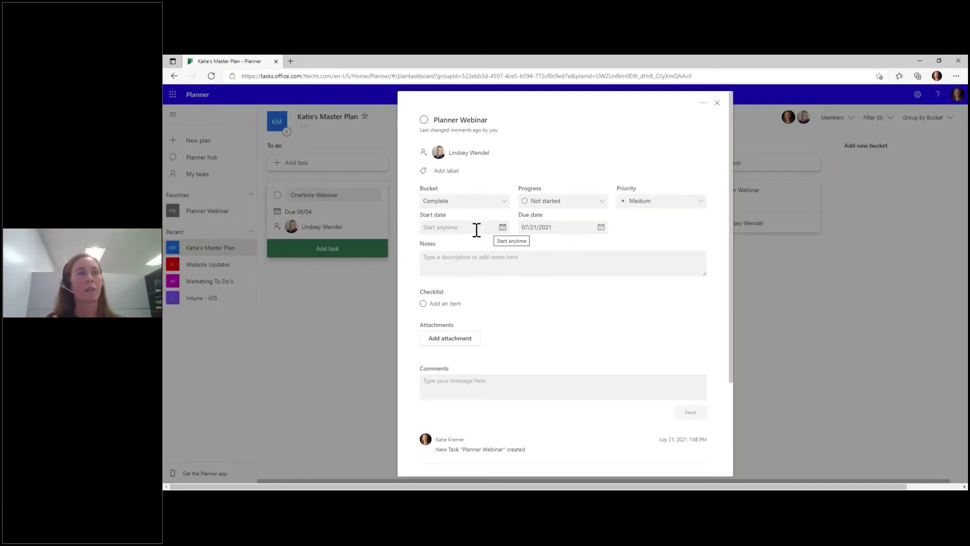
- Add the note 'Details here' to Planner Webinar and show it on the card
{"action": "left_click", "coordinate": [519, 259]}
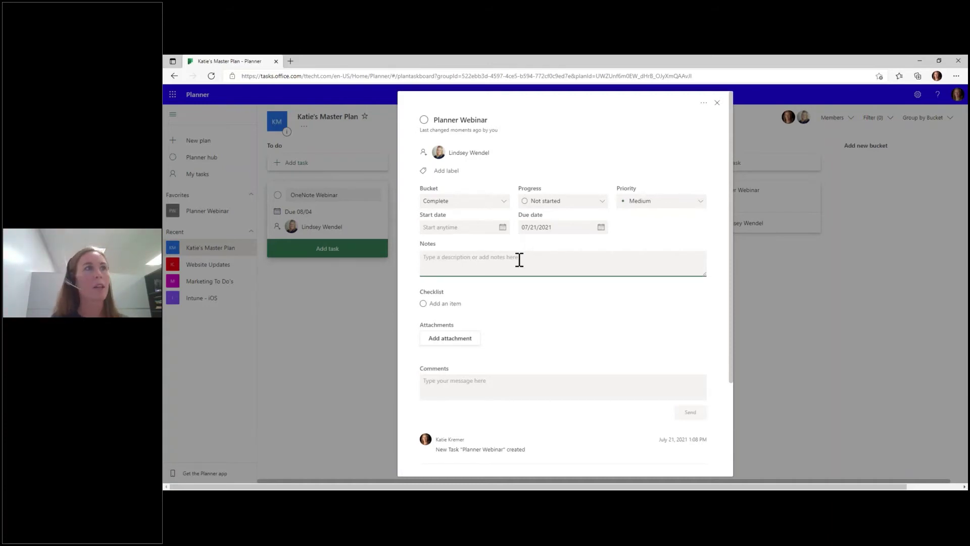
{"action": "type", "text": "Details here!"}
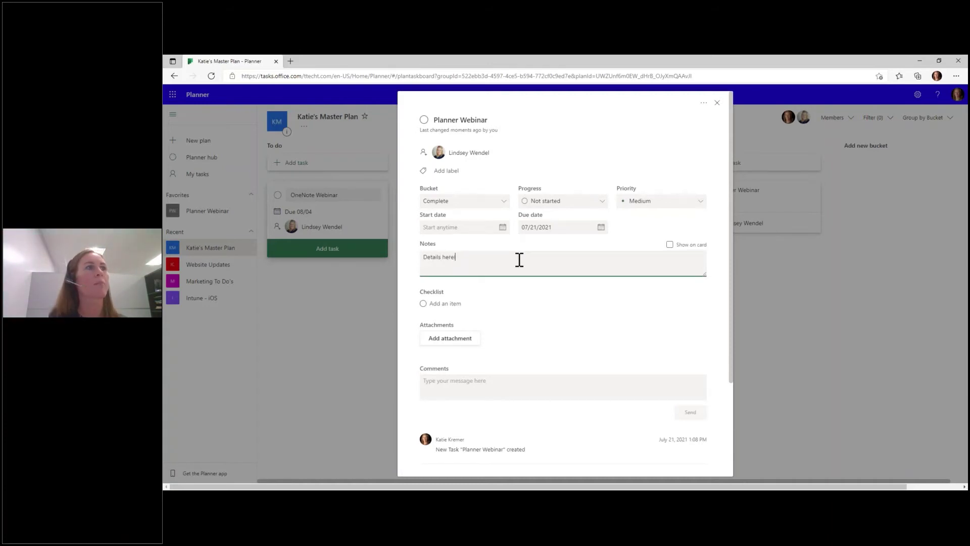
{"action": "left_click", "coordinate": [670, 244]}
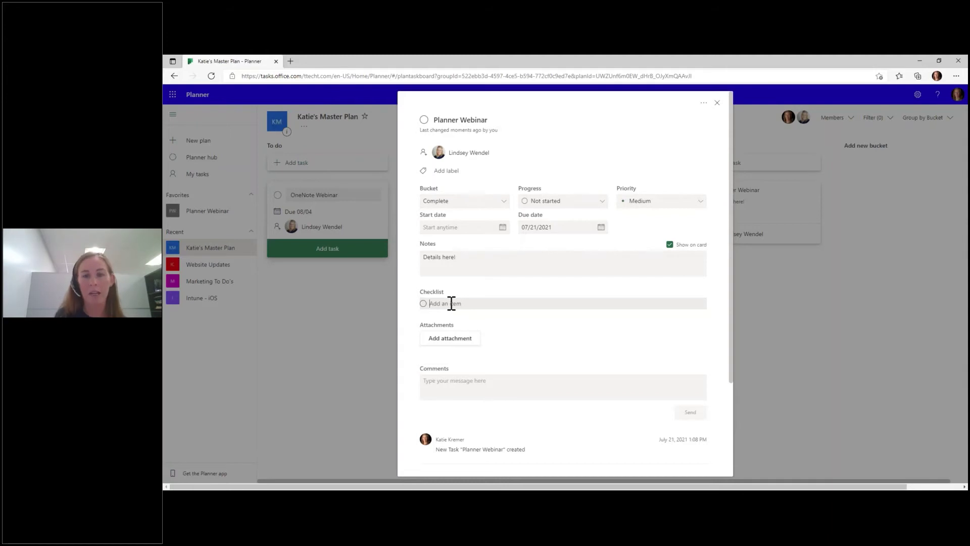
- Add checklist items Announcement, Invitations and Researching tips and tricks
{"action": "type", "text": "Inv"}
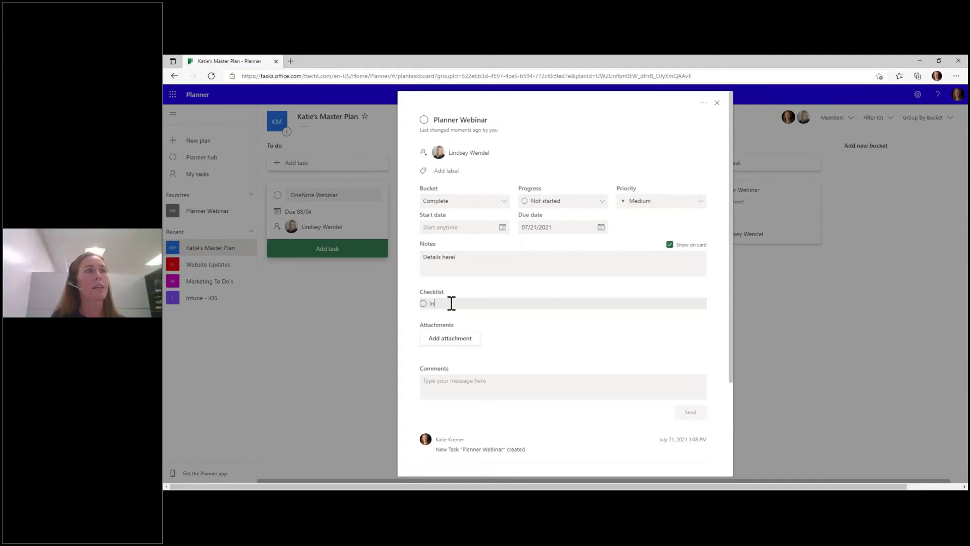
{"action": "key", "text": "BackSpace"}
{"action": "key", "text": "BackSpace"}
{"action": "type", "text": "Announcements"}
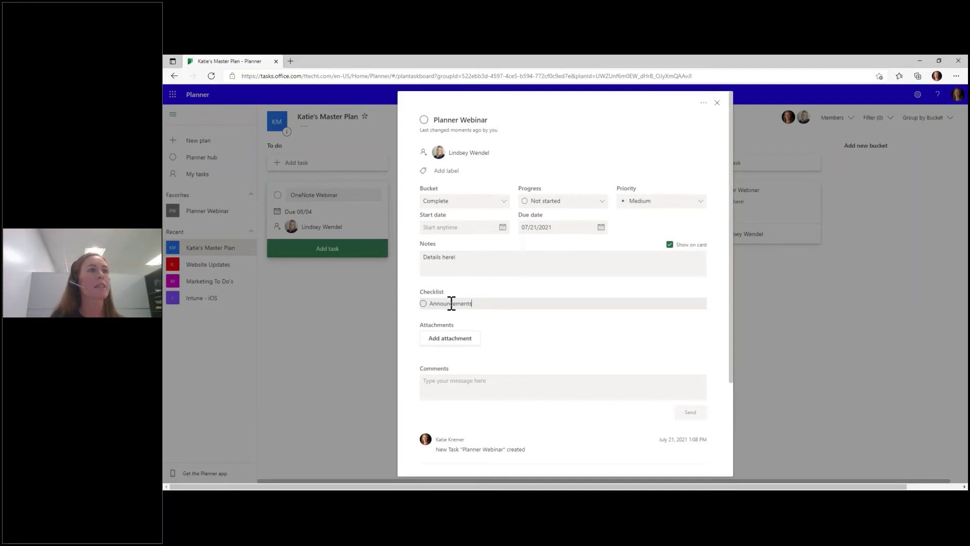
{"action": "key", "text": "Return"}
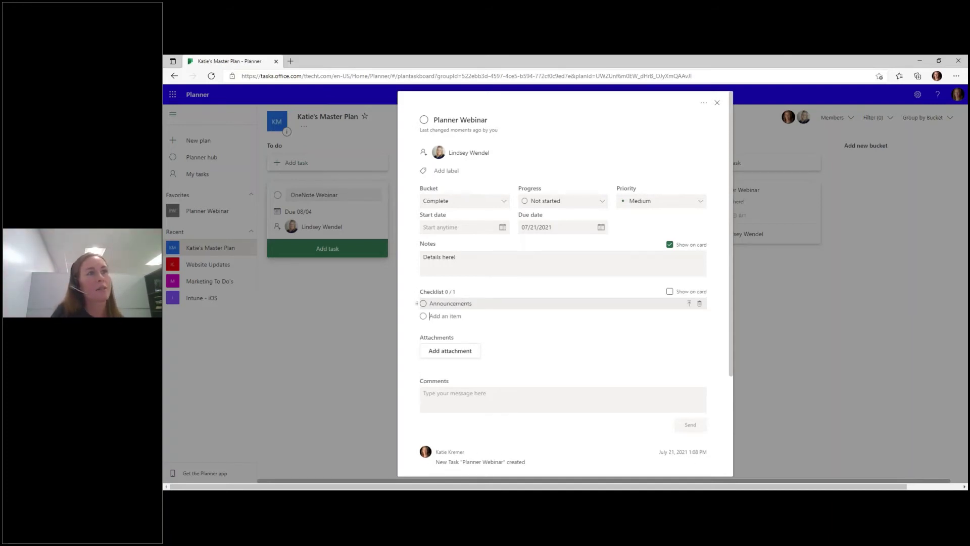
{"action": "type", "text": "Invitations"}
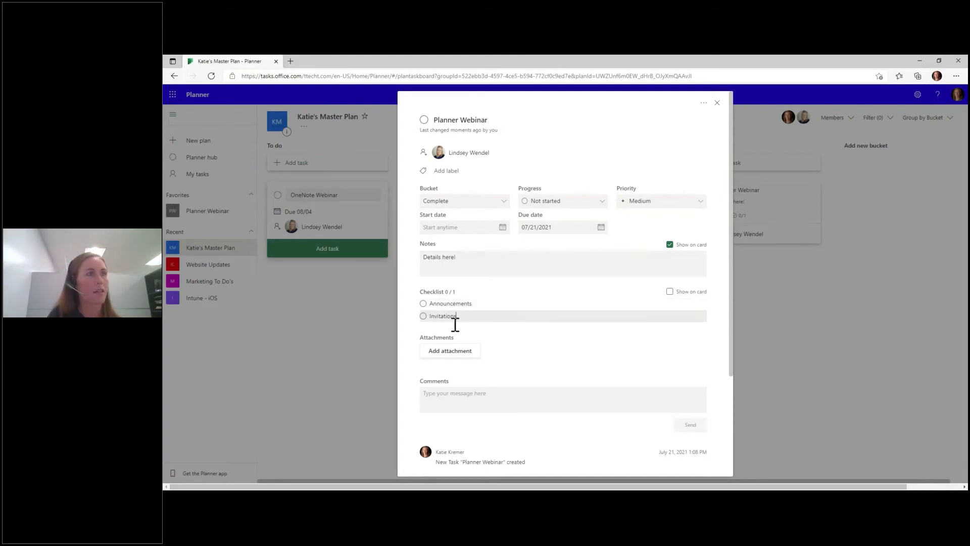
{"action": "key", "text": "Return"}
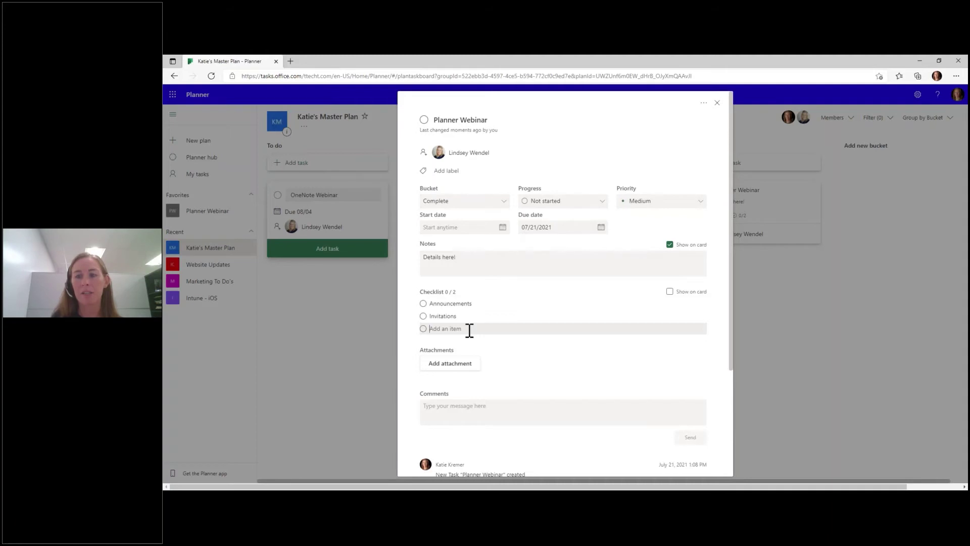
{"action": "type", "text": "Rese"}
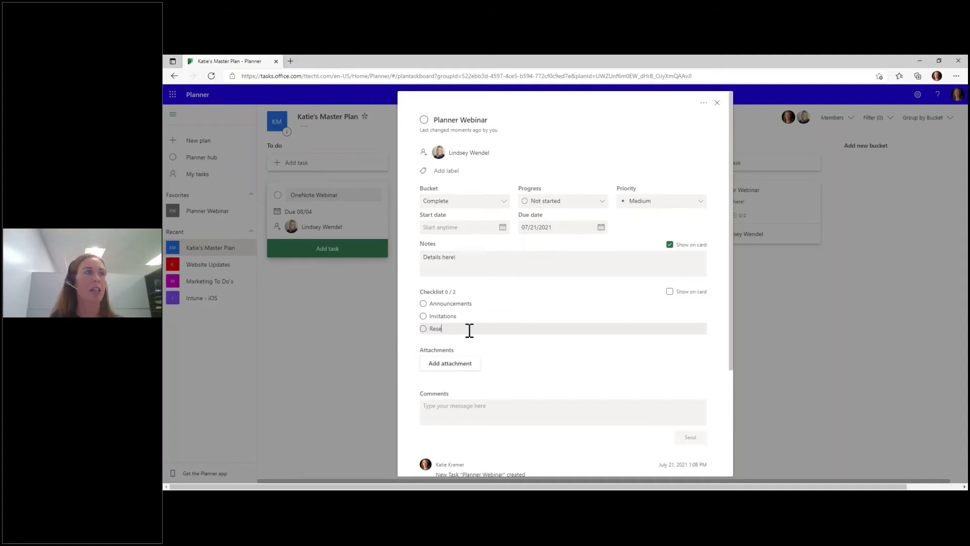
{"action": "type", "text": "arching t"}
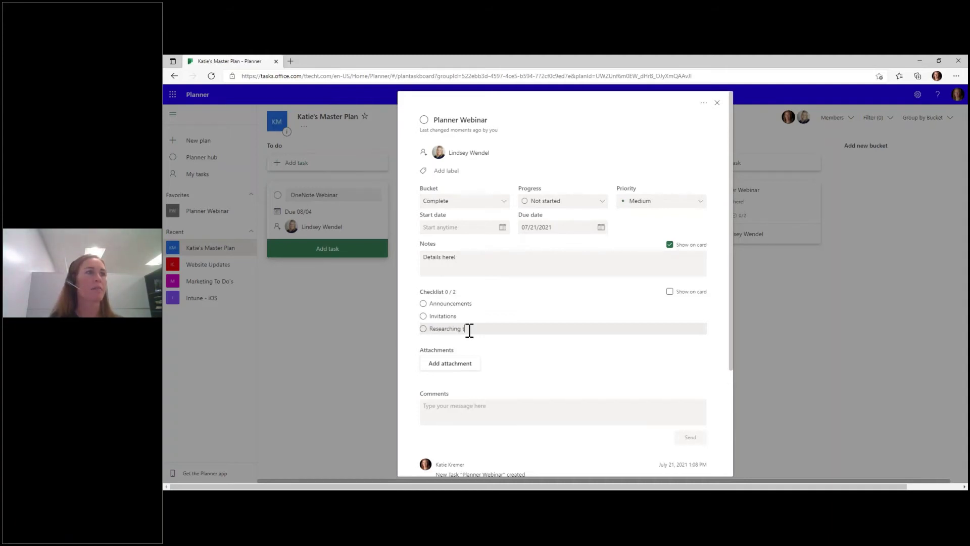
{"action": "type", "text": "ips and tricks"}
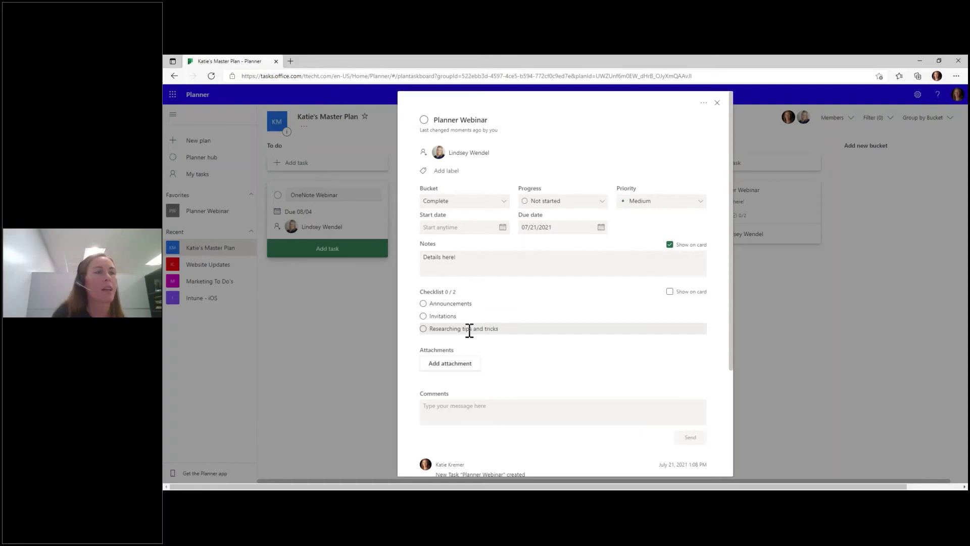
{"action": "key", "text": "Return"}
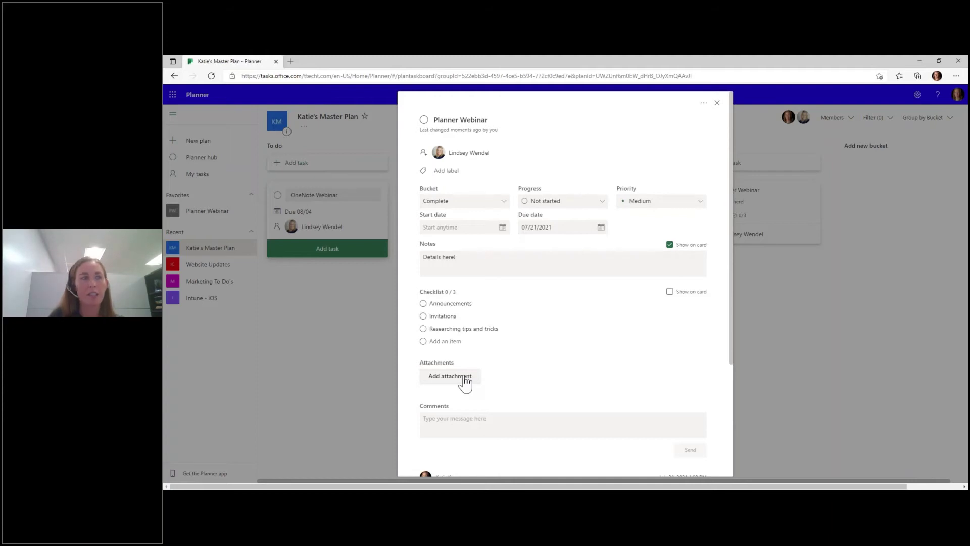
{"action": "left_click", "coordinate": [433, 378]}
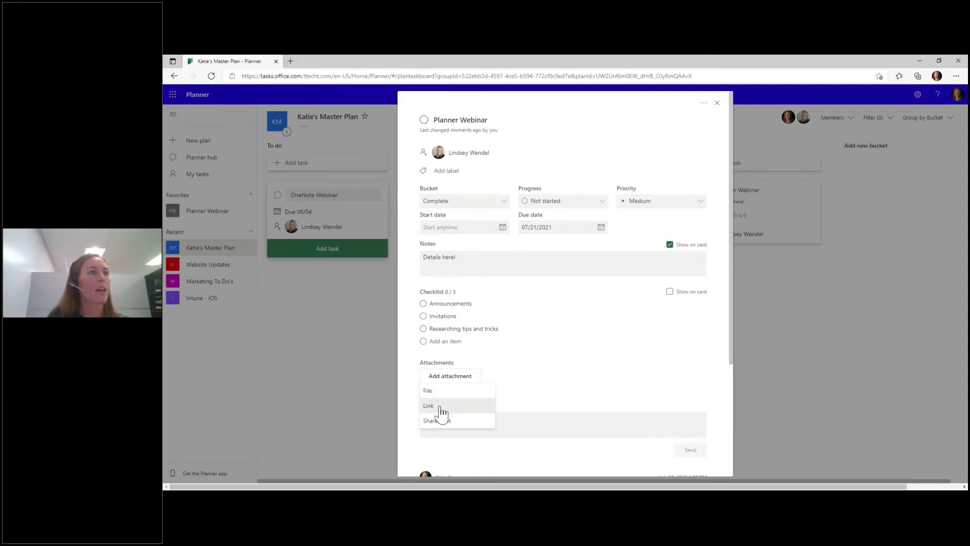
{"action": "left_click", "coordinate": [440, 412]}
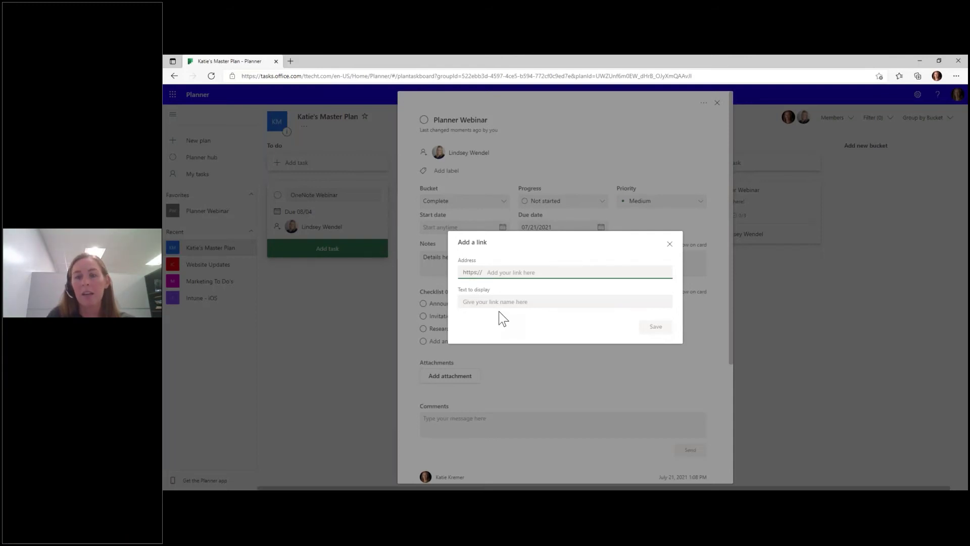
{"action": "left_click", "coordinate": [670, 244]}
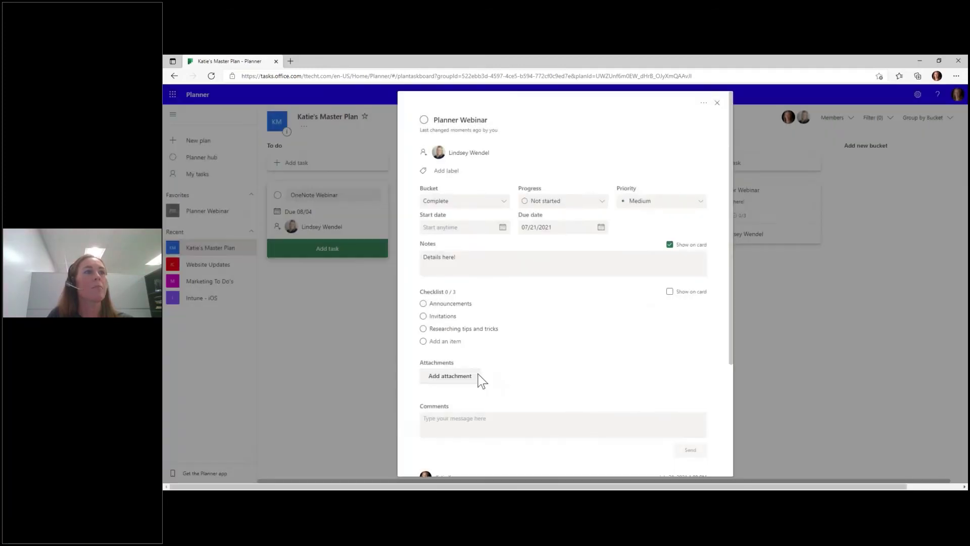
{"action": "left_click", "coordinate": [435, 381]}
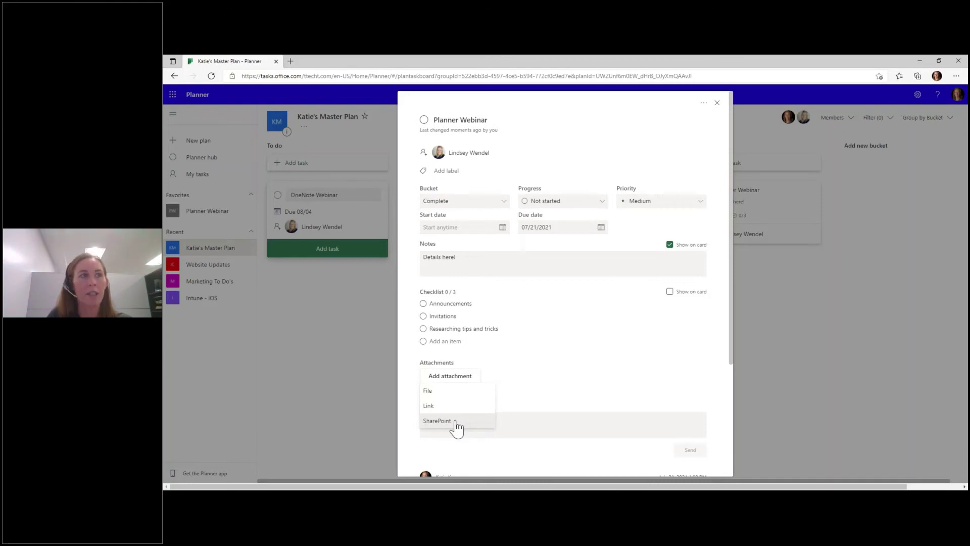
{"action": "left_click", "coordinate": [568, 390]}
{"action": "scroll", "coordinate": [570, 422], "scroll_direction": "down", "scroll_amount": 2}
{"action": "scroll", "coordinate": [571, 423], "scroll_direction": "down", "scroll_amount": 2}
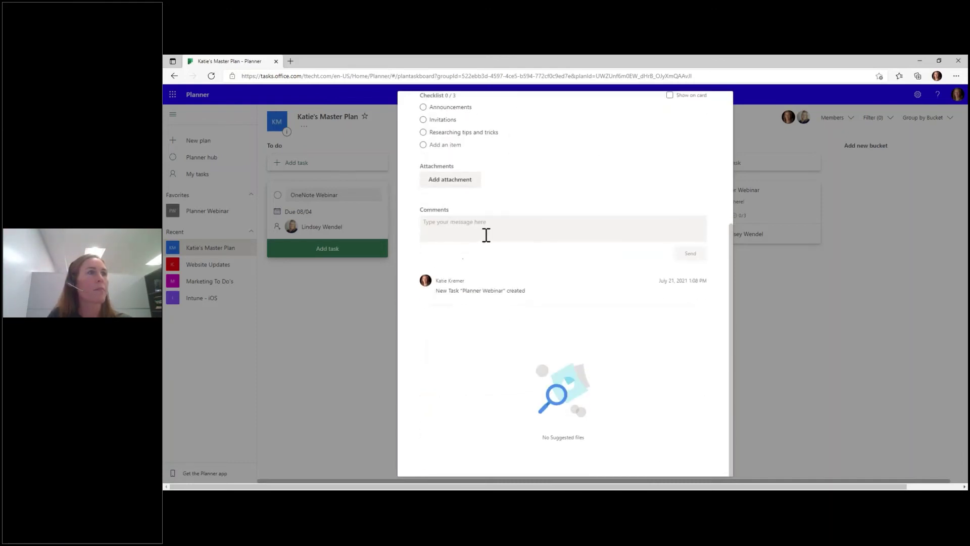
- Post the comment "Please make sure this goes smoothly!" on Planner Webinar
{"action": "left_click", "coordinate": [486, 234]}
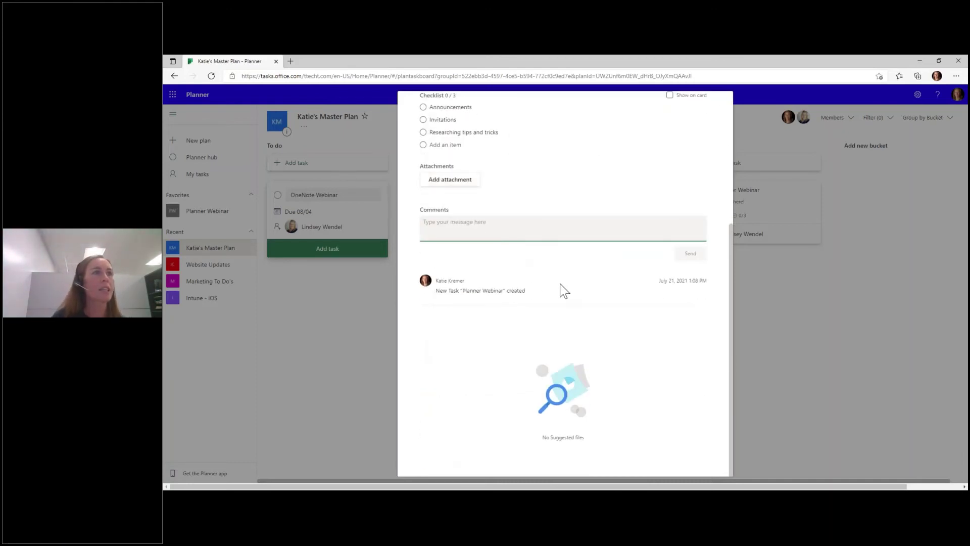
{"action": "type", "text": "Please "}
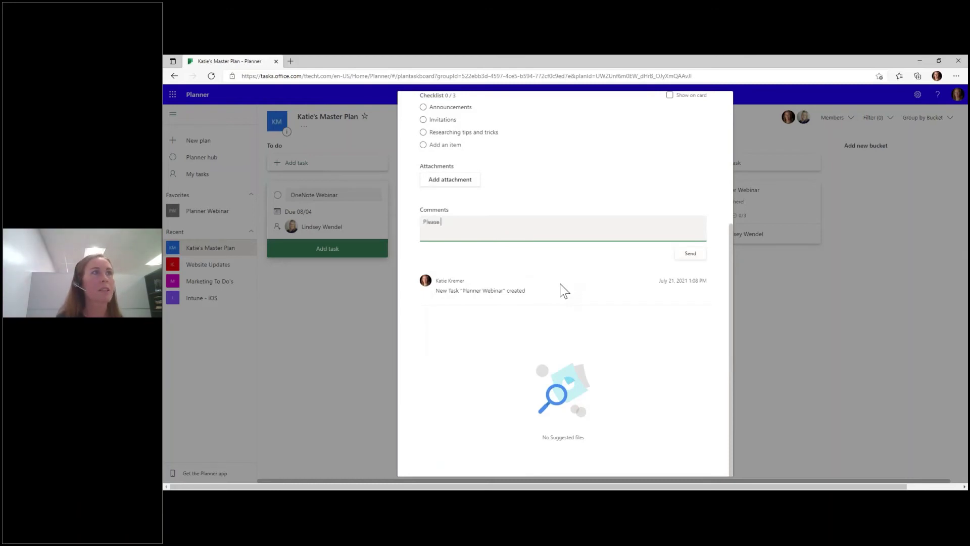
{"action": "type", "text": "make sure this goes "}
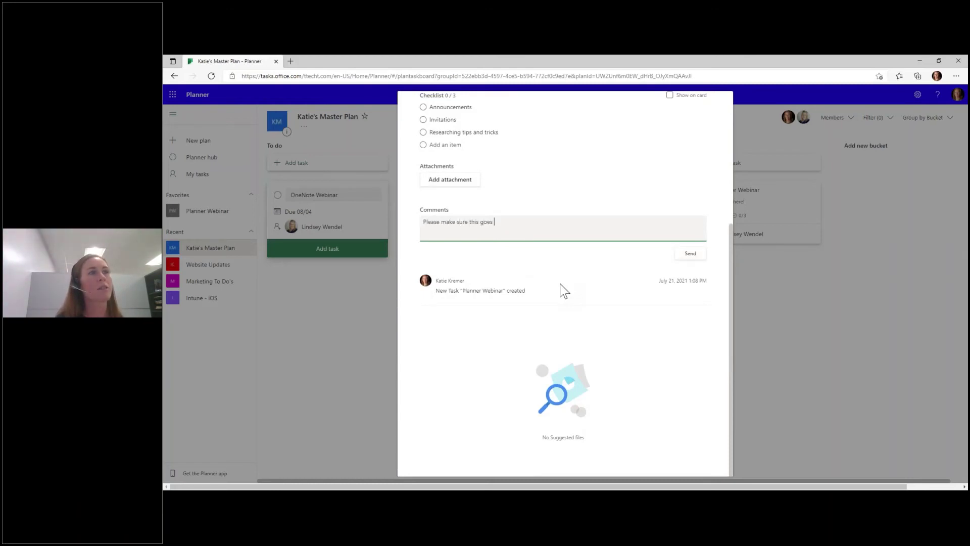
{"action": "type", "text": "smoothly!"}
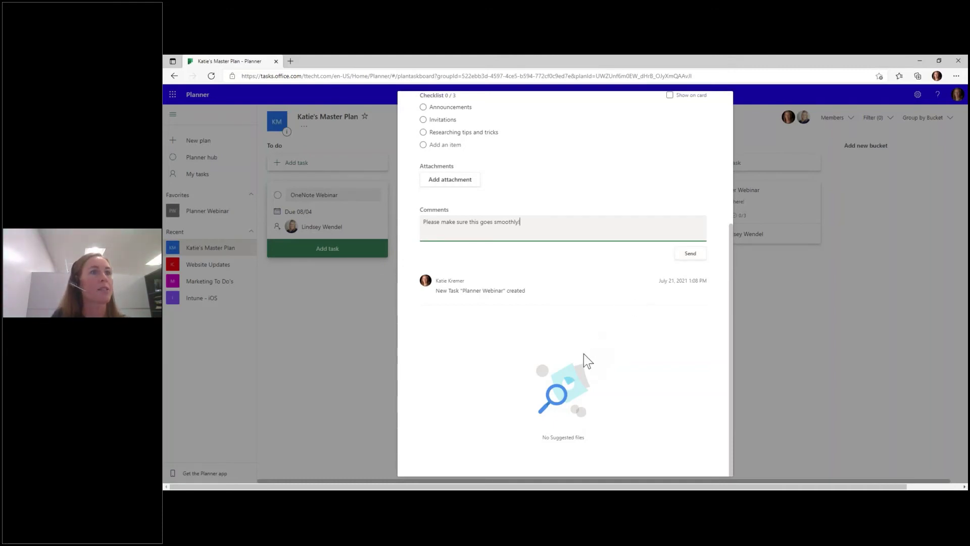
{"action": "left_click", "coordinate": [689, 254]}
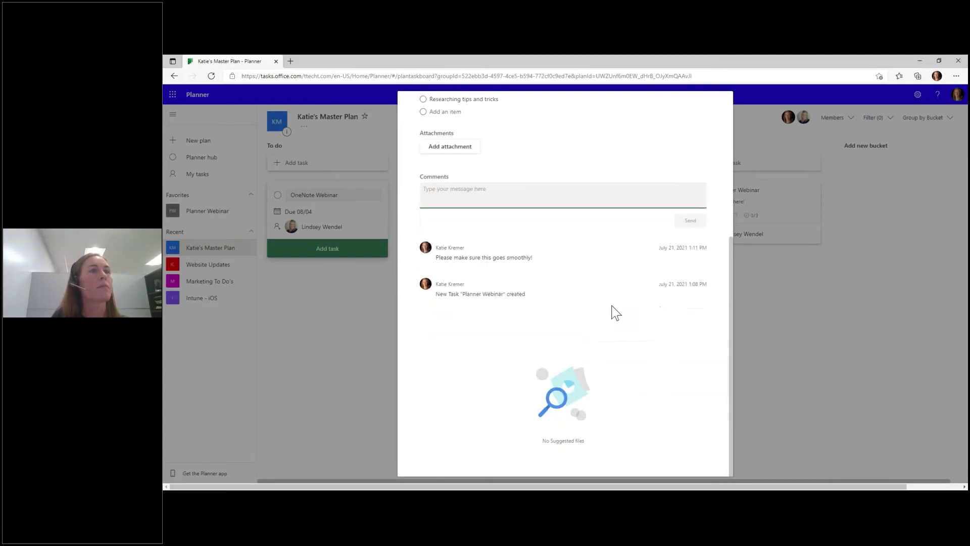
{"action": "scroll", "coordinate": [626, 331], "scroll_direction": "up", "scroll_amount": 3}
{"action": "scroll", "coordinate": [628, 332], "scroll_direction": "up", "scroll_amount": 2}
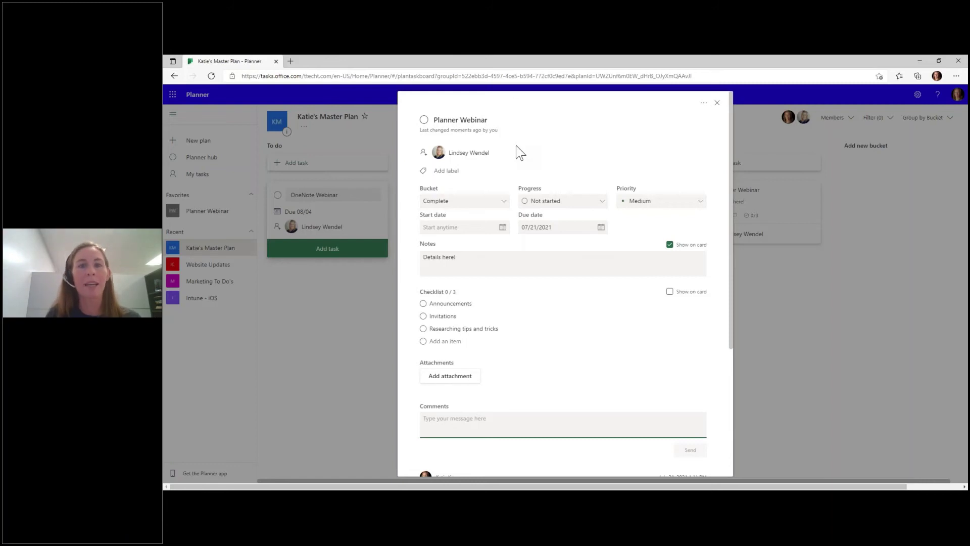
- Check the Planner Webinar task's more-actions menu, then close its details
{"action": "left_click", "coordinate": [705, 105]}
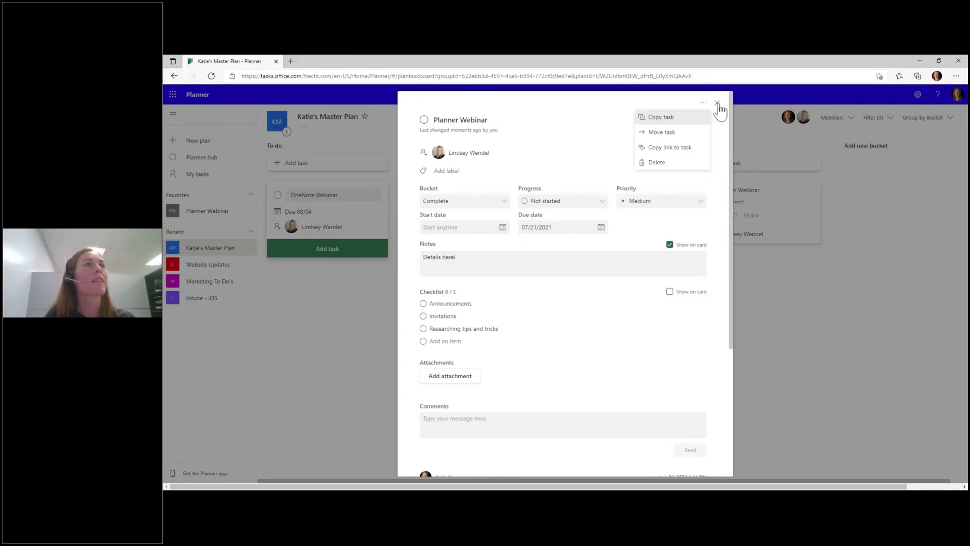
{"action": "left_click", "coordinate": [718, 104]}
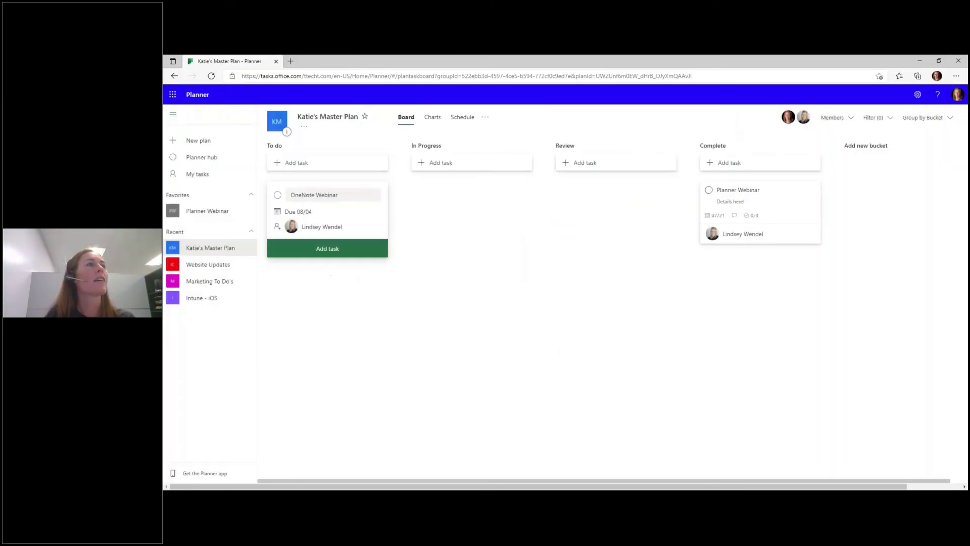
- Review the plan's status, bucket, priority and member charts, then show the July 2021 schedule
{"action": "left_click", "coordinate": [433, 122]}
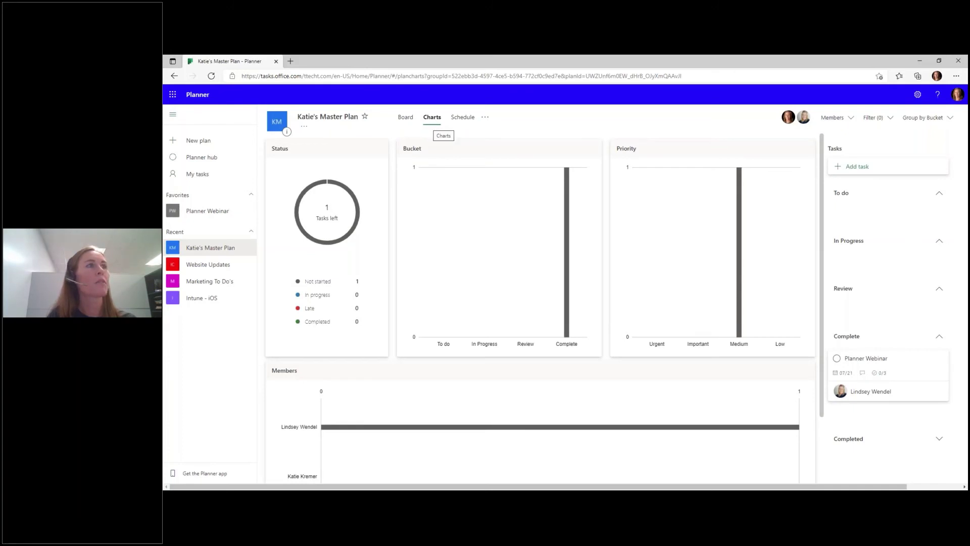
{"action": "scroll", "coordinate": [370, 283], "scroll_direction": "down", "scroll_amount": 1}
{"action": "scroll", "coordinate": [370, 278], "scroll_direction": "up", "scroll_amount": 1}
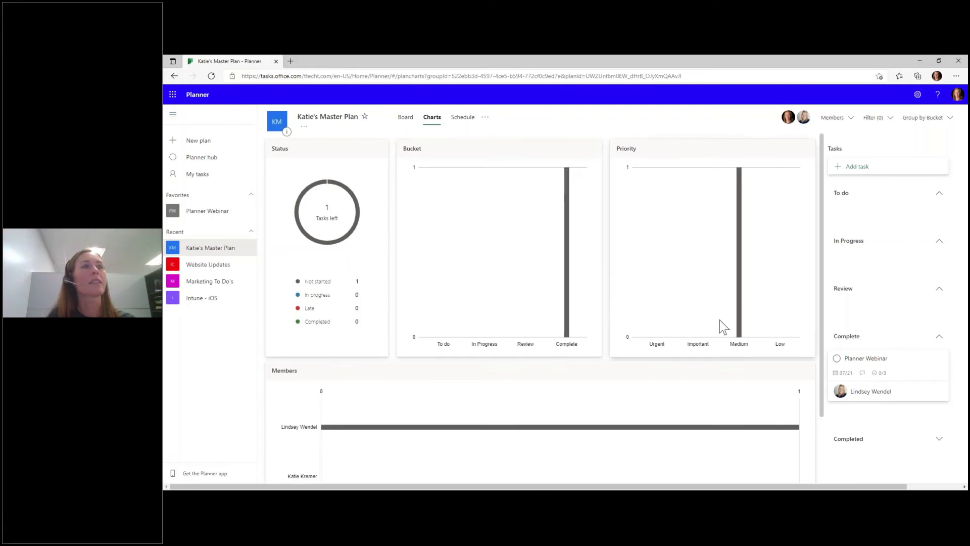
{"action": "scroll", "coordinate": [711, 374], "scroll_direction": "down", "scroll_amount": 2}
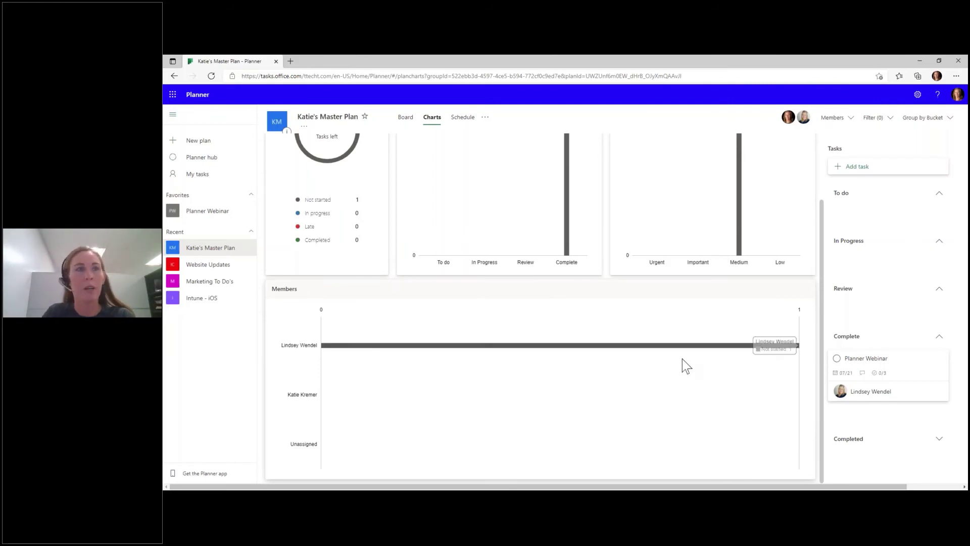
{"action": "scroll", "coordinate": [772, 415], "scroll_direction": "up", "scroll_amount": 1}
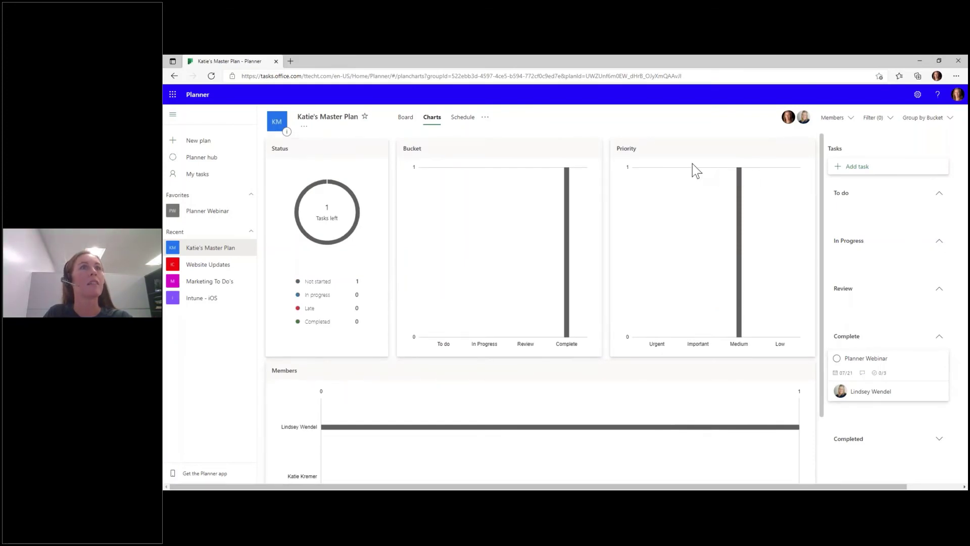
{"action": "left_click", "coordinate": [470, 133]}
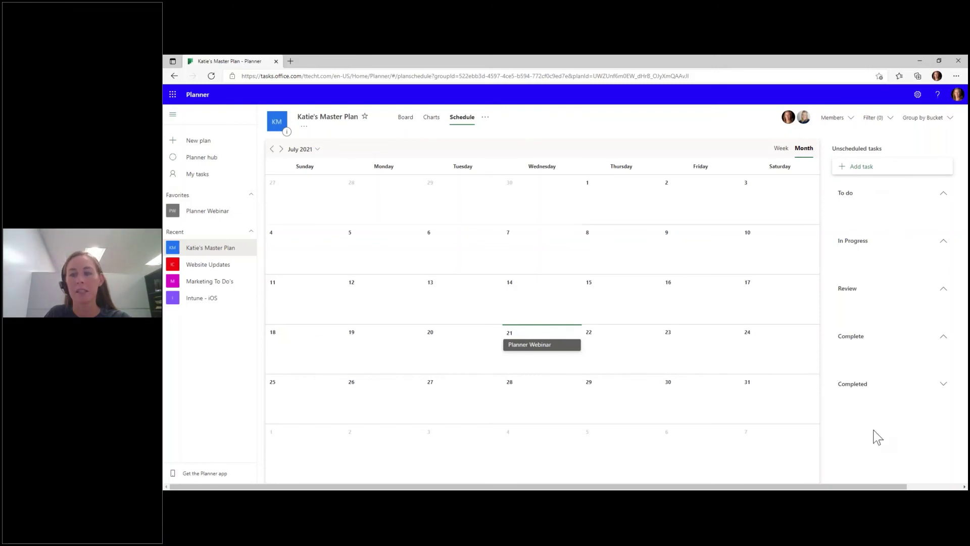
- Show the plan's more-options menu with copy and Excel export actions
{"action": "left_click", "coordinate": [486, 119]}
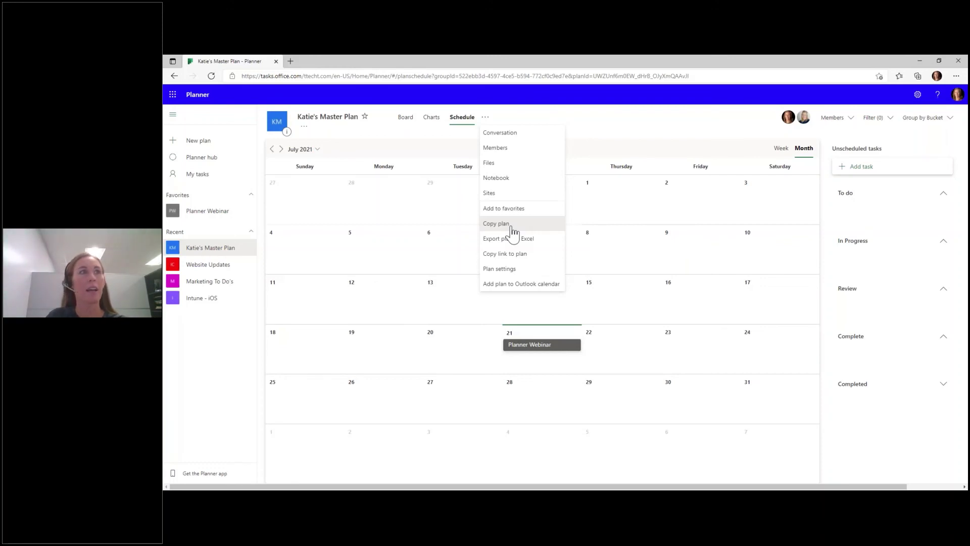
- Start a Copy plan and review the destination group list and items to include
{"action": "left_click", "coordinate": [512, 228]}
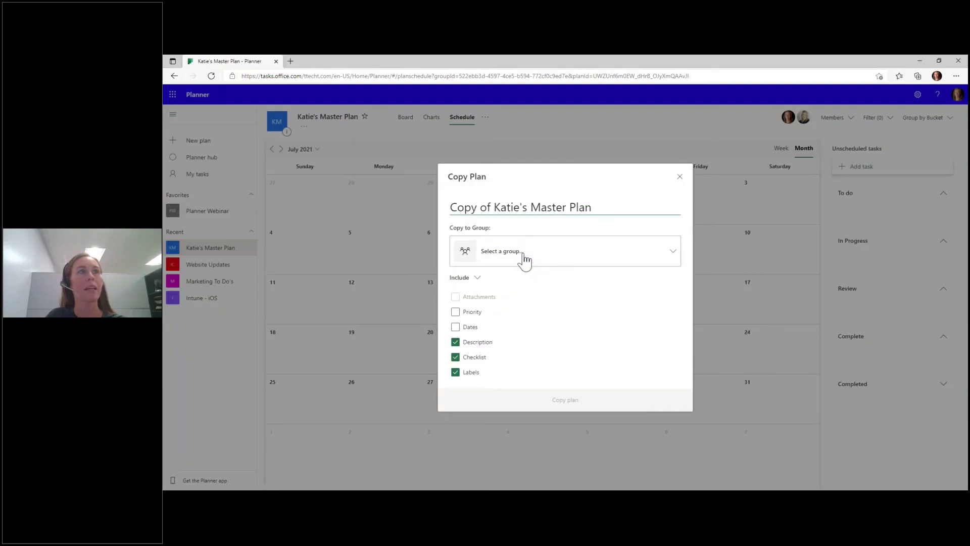
{"action": "left_click", "coordinate": [523, 257]}
{"action": "scroll", "coordinate": [520, 369], "scroll_direction": "down", "scroll_amount": 1}
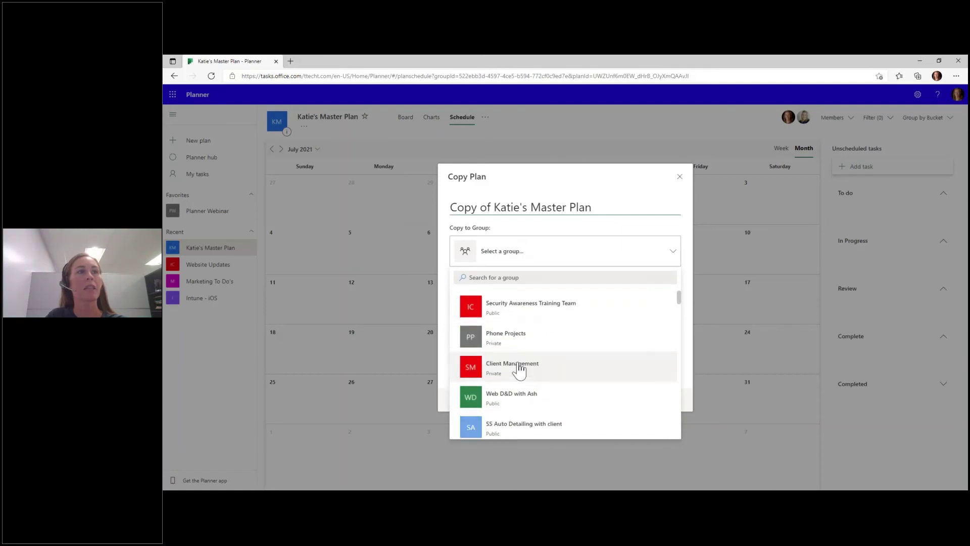
{"action": "scroll", "coordinate": [520, 369], "scroll_direction": "up", "scroll_amount": 1}
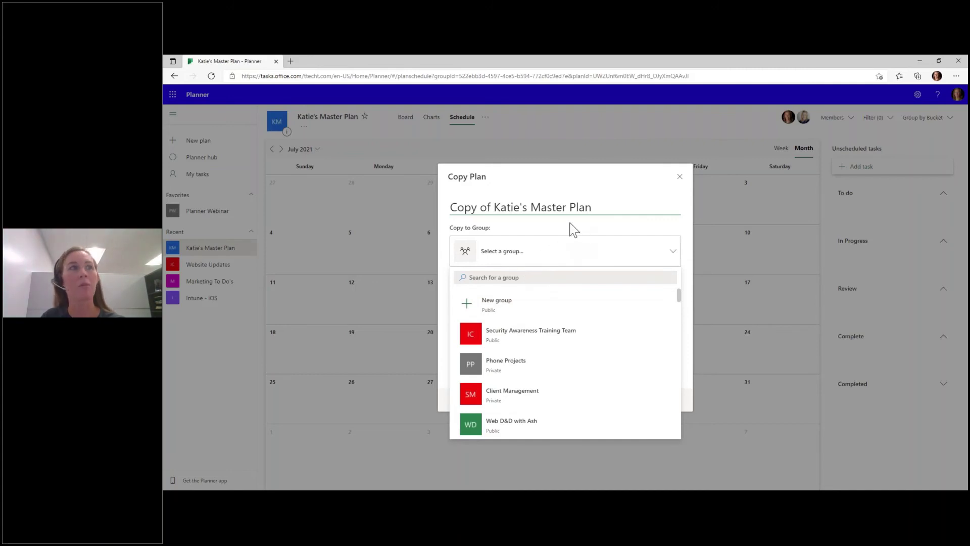
{"action": "left_click", "coordinate": [534, 232]}
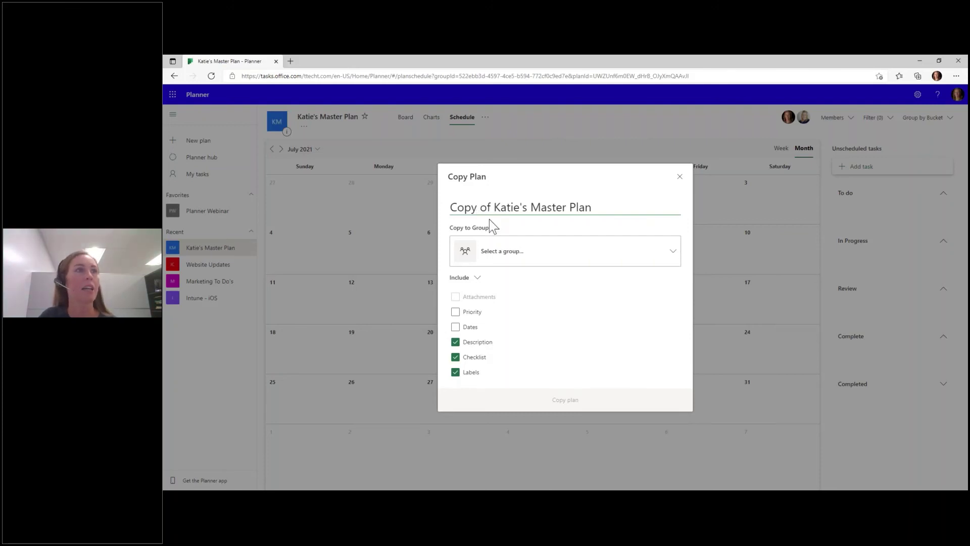
{"action": "left_click", "coordinate": [477, 278]}
{"action": "left_click", "coordinate": [477, 327]}
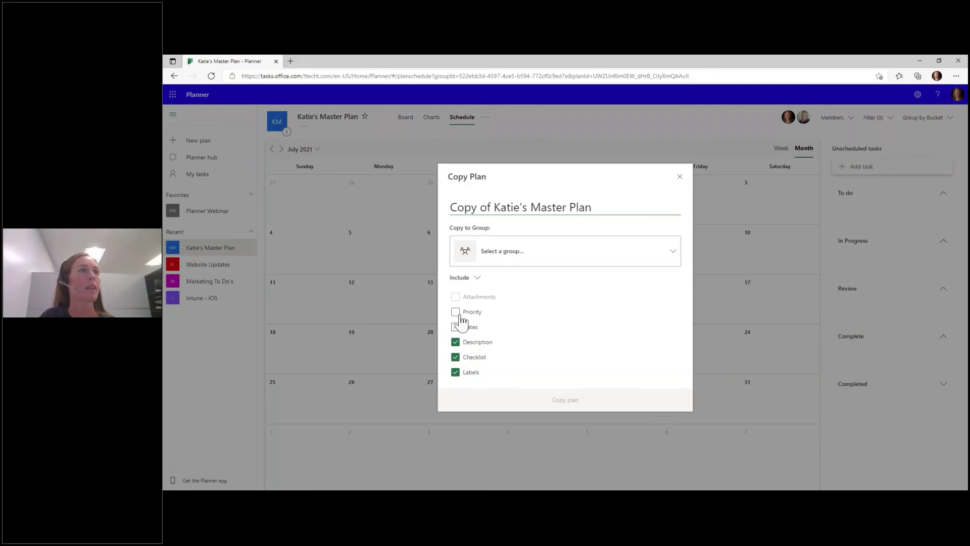
- Copy the plan into a new Private group, keeping description, checklist and labels
{"action": "left_click", "coordinate": [489, 258]}
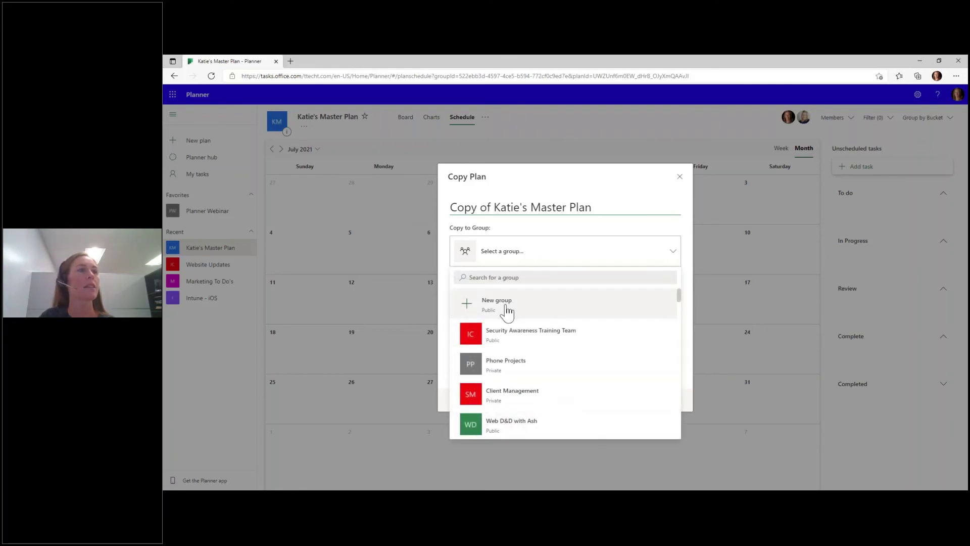
{"action": "left_click", "coordinate": [507, 313]}
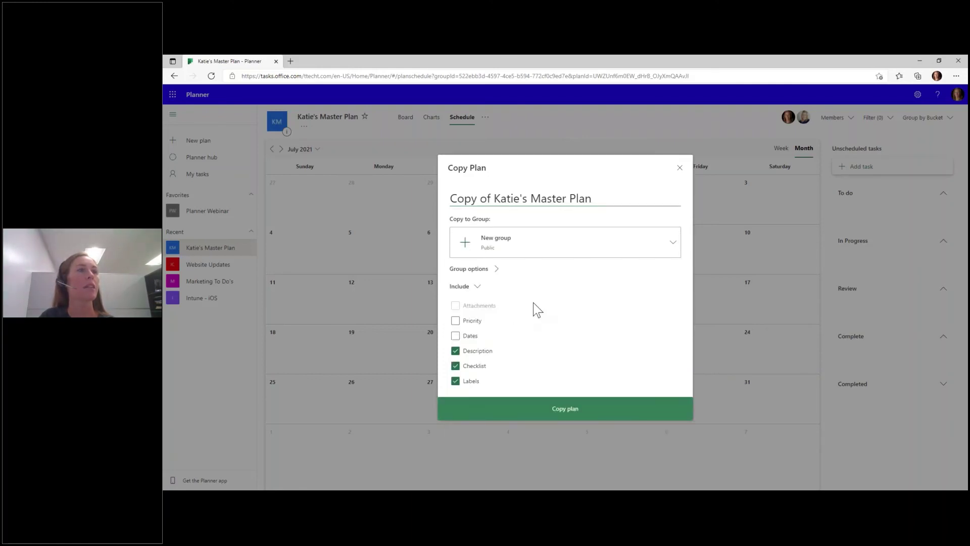
{"action": "left_click", "coordinate": [502, 255]}
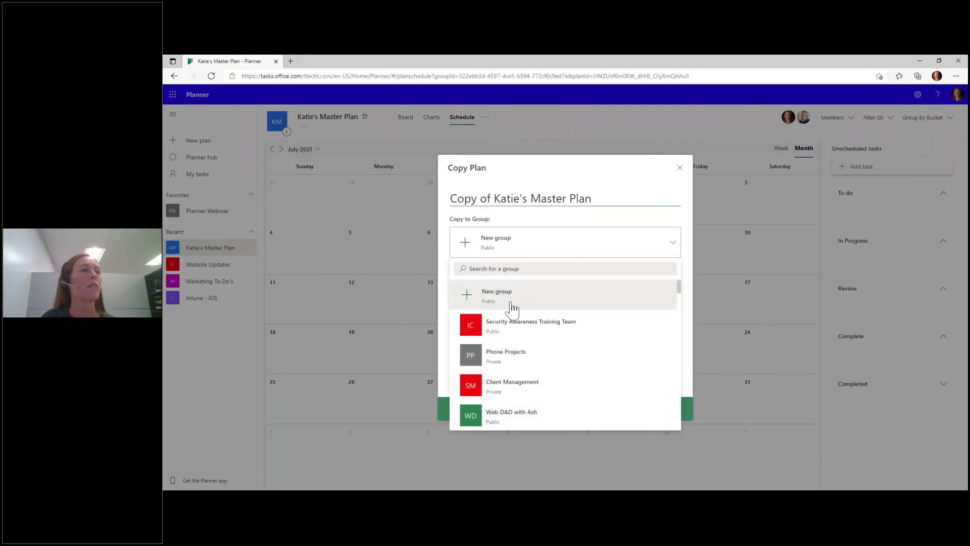
{"action": "left_click", "coordinate": [511, 308]}
{"action": "left_click", "coordinate": [495, 269]}
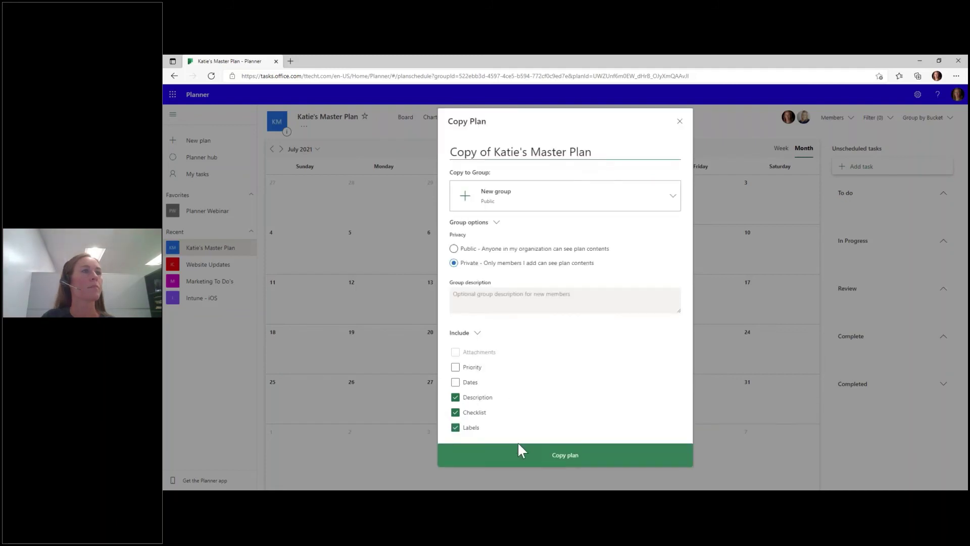
{"action": "left_click", "coordinate": [522, 454]}
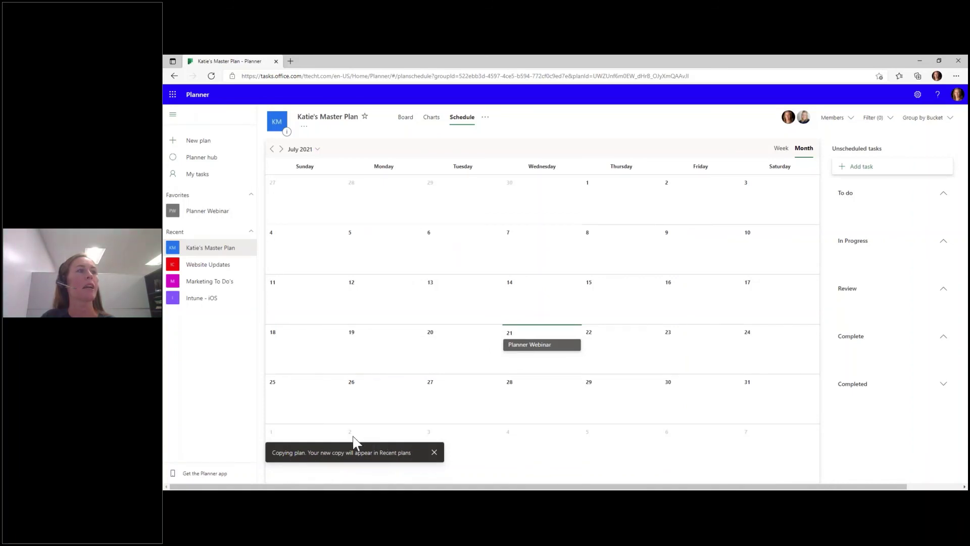
- From the Planner hub's All plans, open Copy of Katie's Master Plan
{"action": "left_click", "coordinate": [196, 95]}
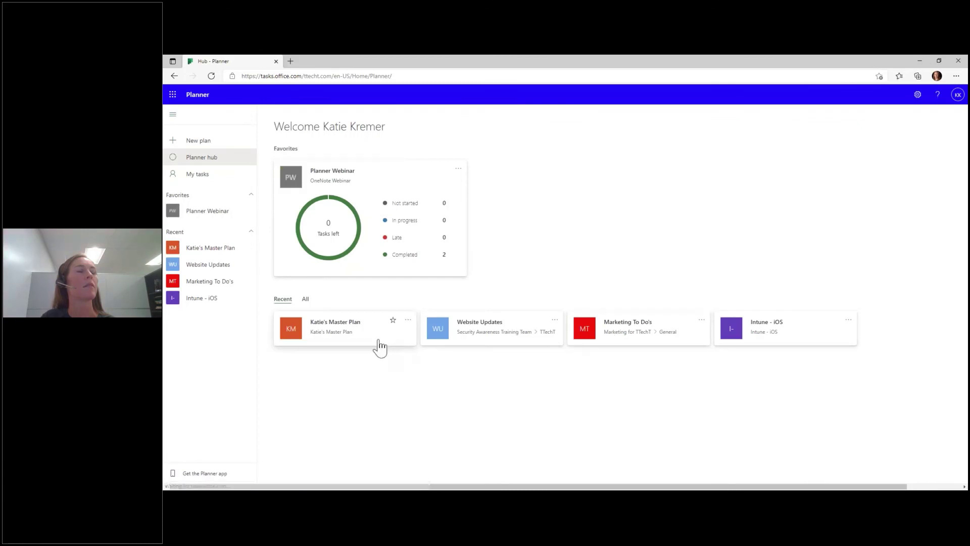
{"action": "left_click", "coordinate": [304, 298]}
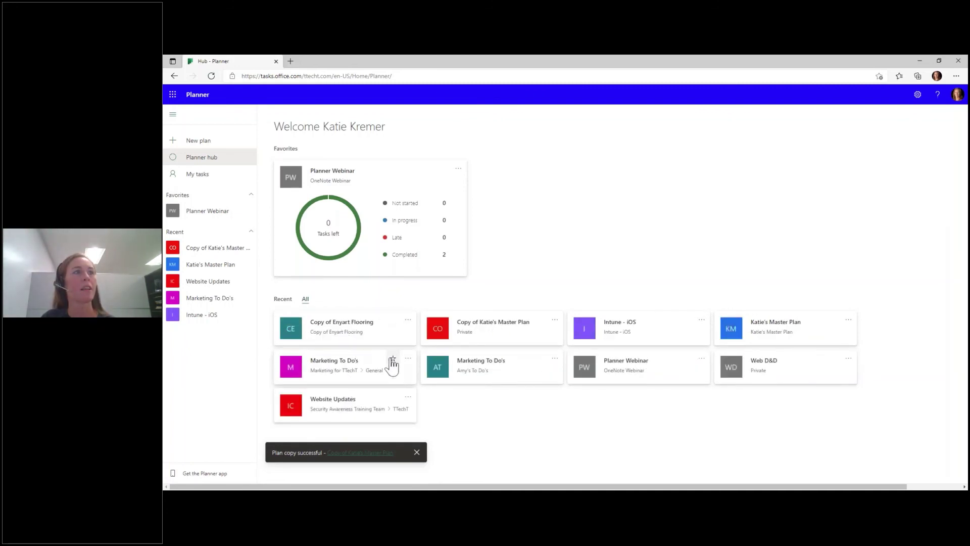
{"action": "left_click", "coordinate": [479, 328]}
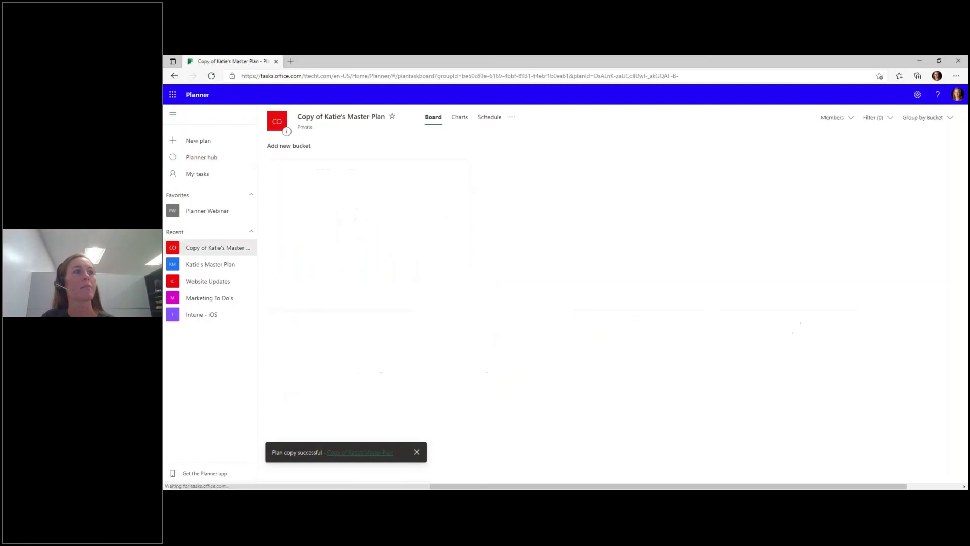